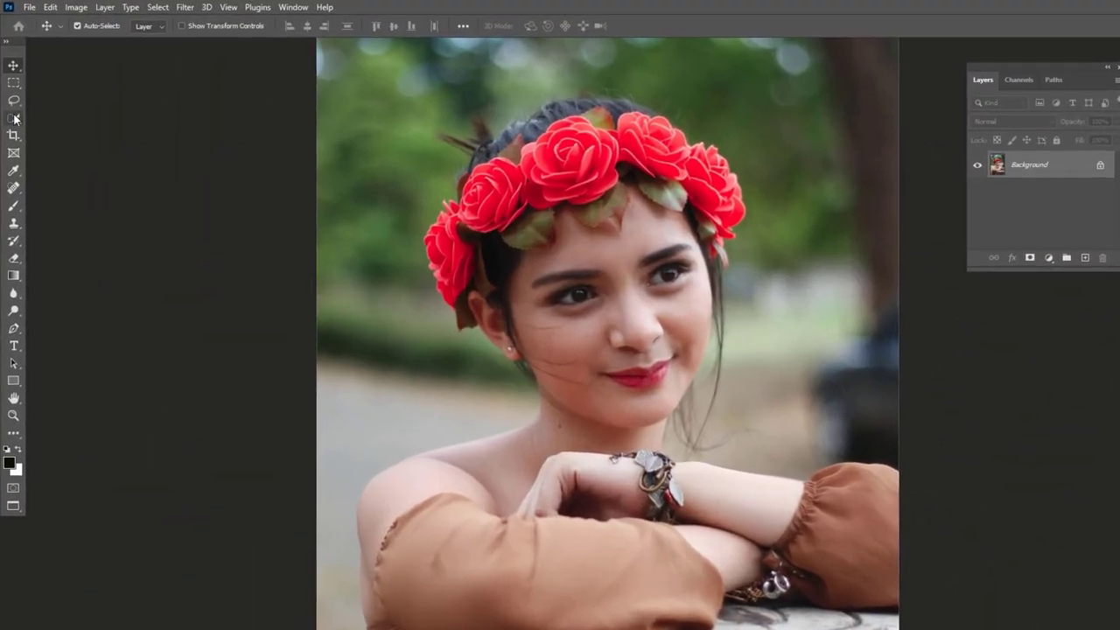
# Quick-select the red rose crown and copy it onto a new Layer 1 with Ctrl+J
pyautogui.click(14, 118)
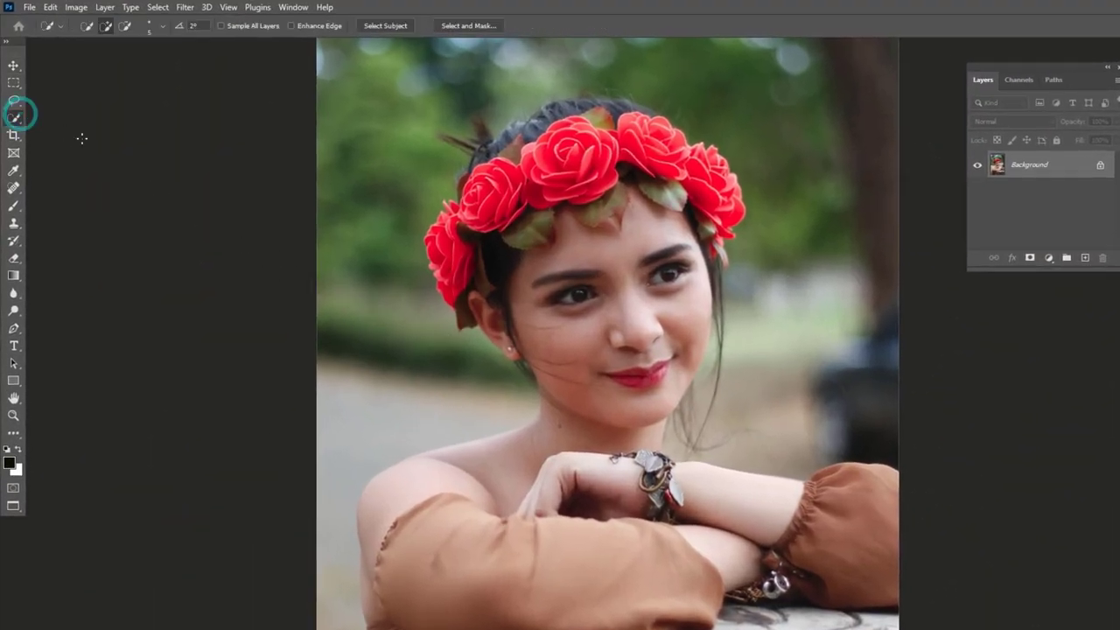
pyautogui.scroll(2, 586, 106)
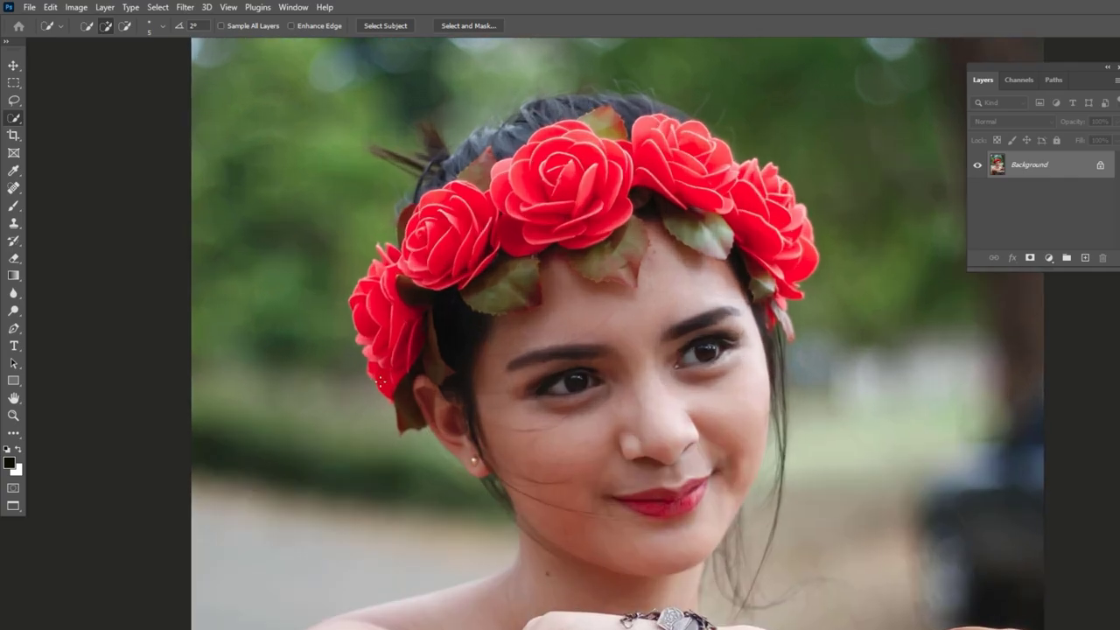
pyautogui.moveTo(364, 278); pyautogui.dragTo(800, 278)
pyautogui.scroll(3, 508, 224)
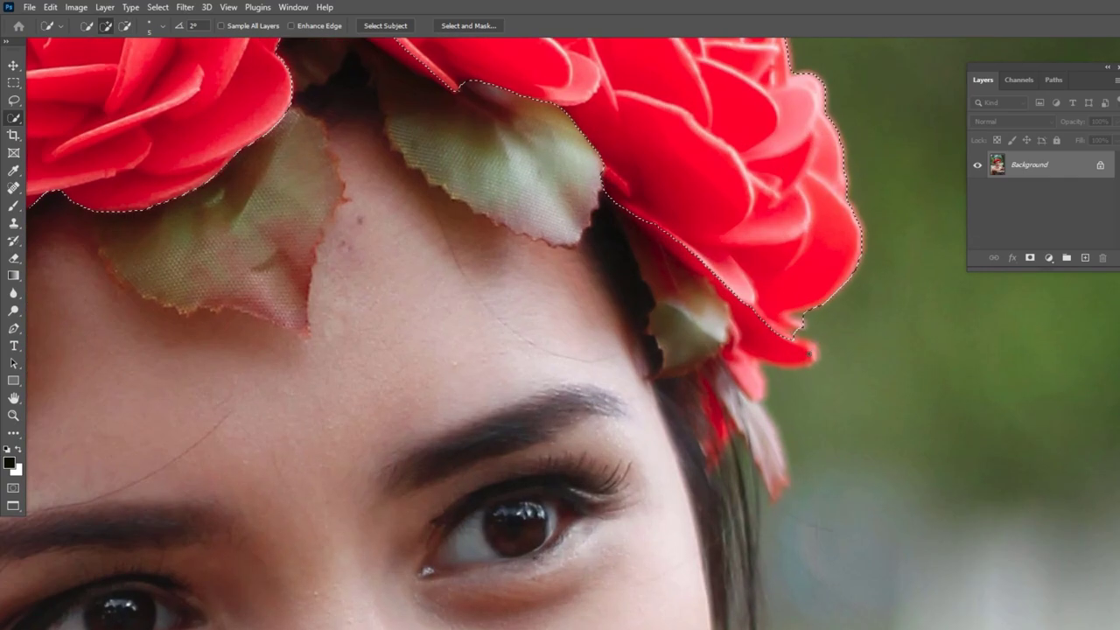
pyautogui.scroll(3, 508, 224)
pyautogui.scroll(-3, 490, 236)
pyautogui.scroll(3, 455, 254)
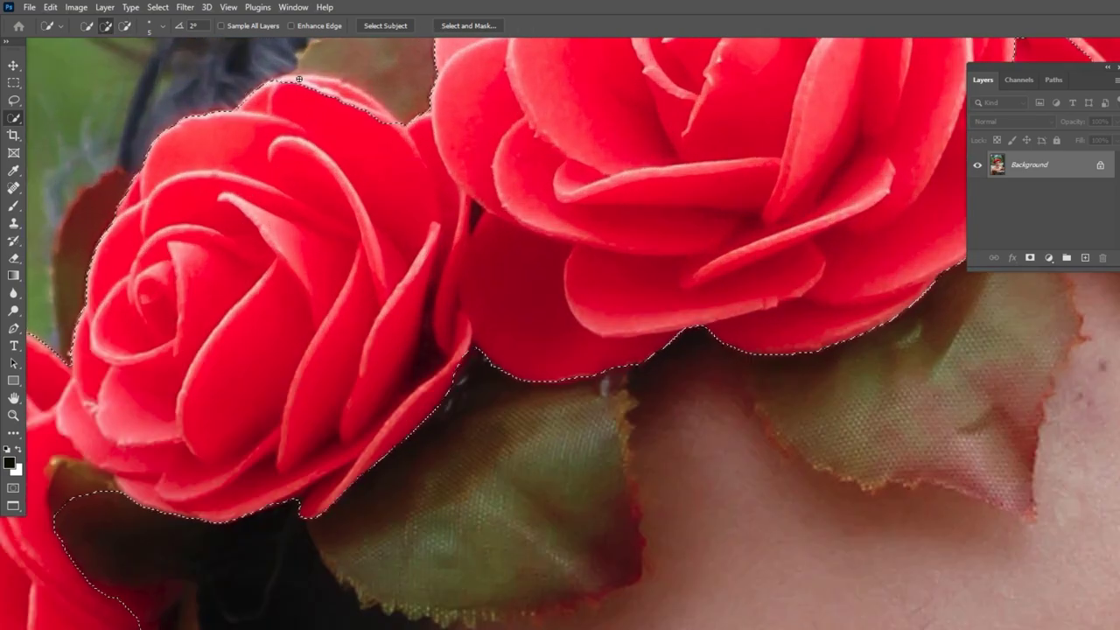
pyautogui.scroll(-1, 442, 261)
pyautogui.scroll(-3, 595, 200)
pyautogui.hotkey('ctrl', 'j')
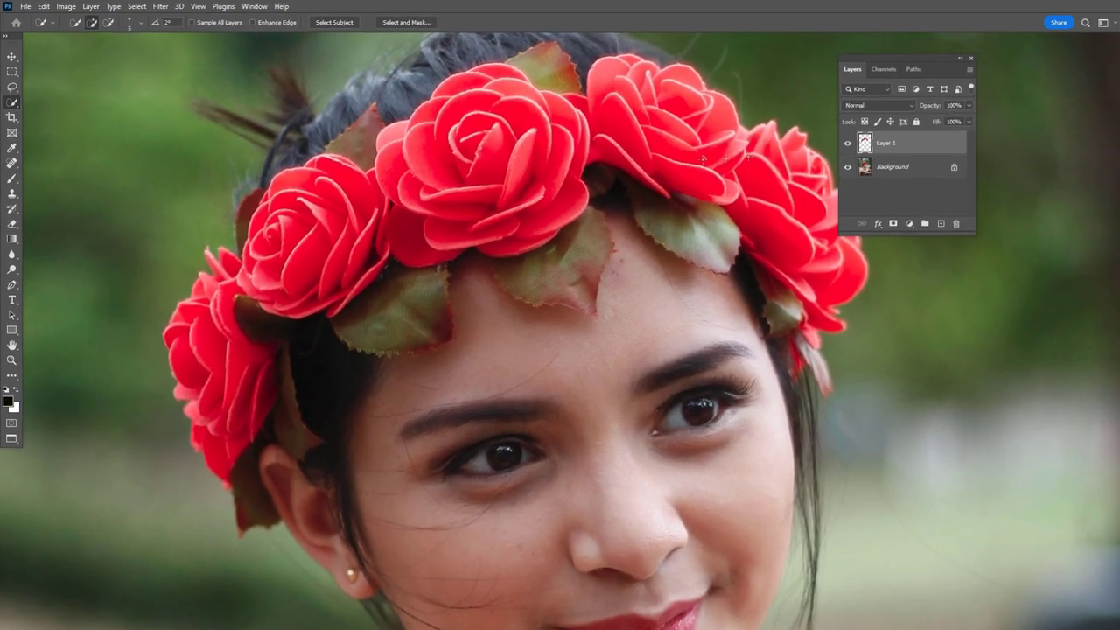
# Add a Color Lookup adjustment above the Background using the Moonlight.3DL look
pyautogui.click(1033, 192)
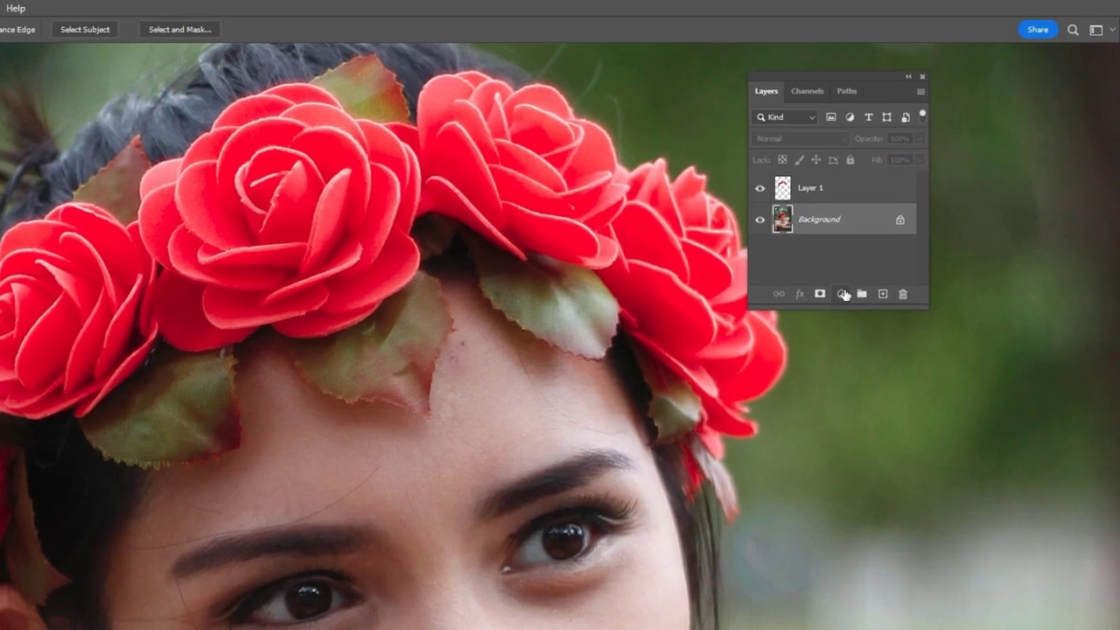
pyautogui.click(865, 268)
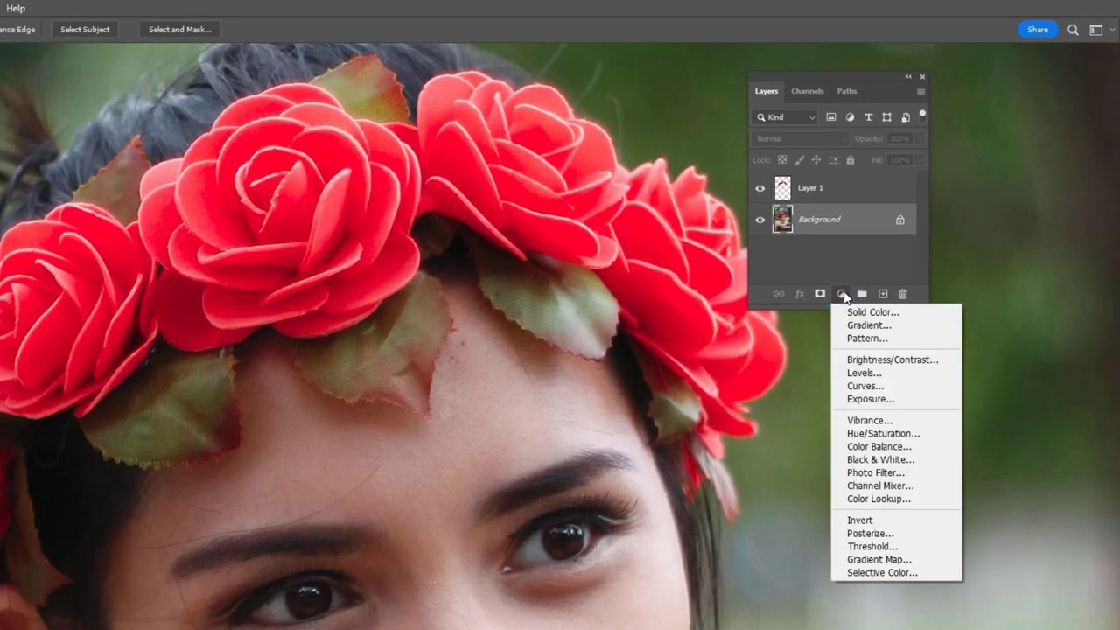
pyautogui.click(866, 499)
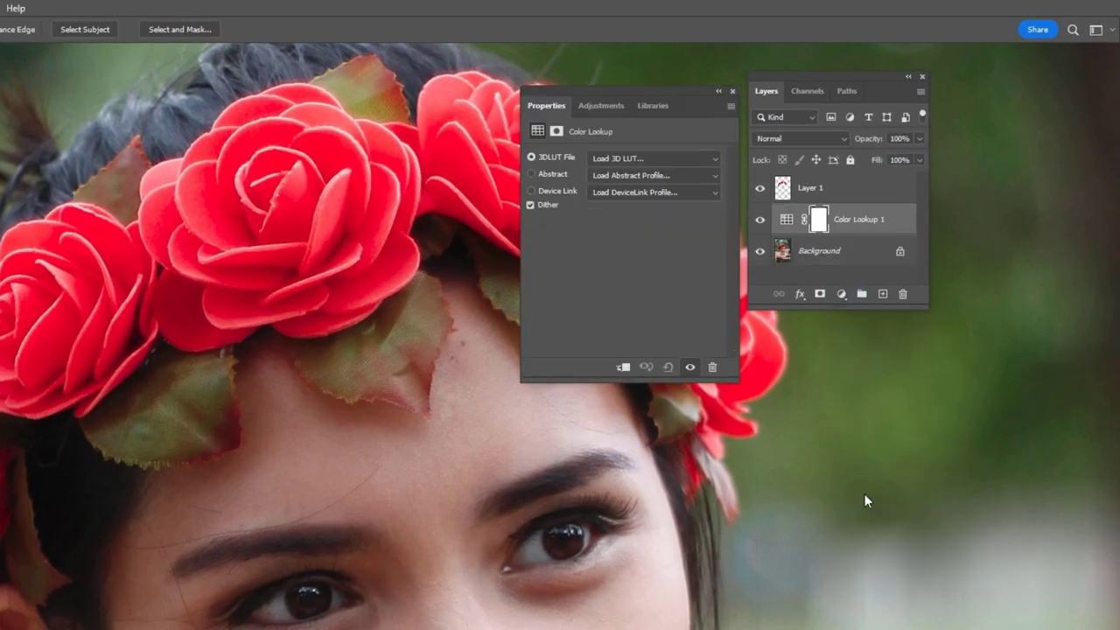
pyautogui.click(617, 163)
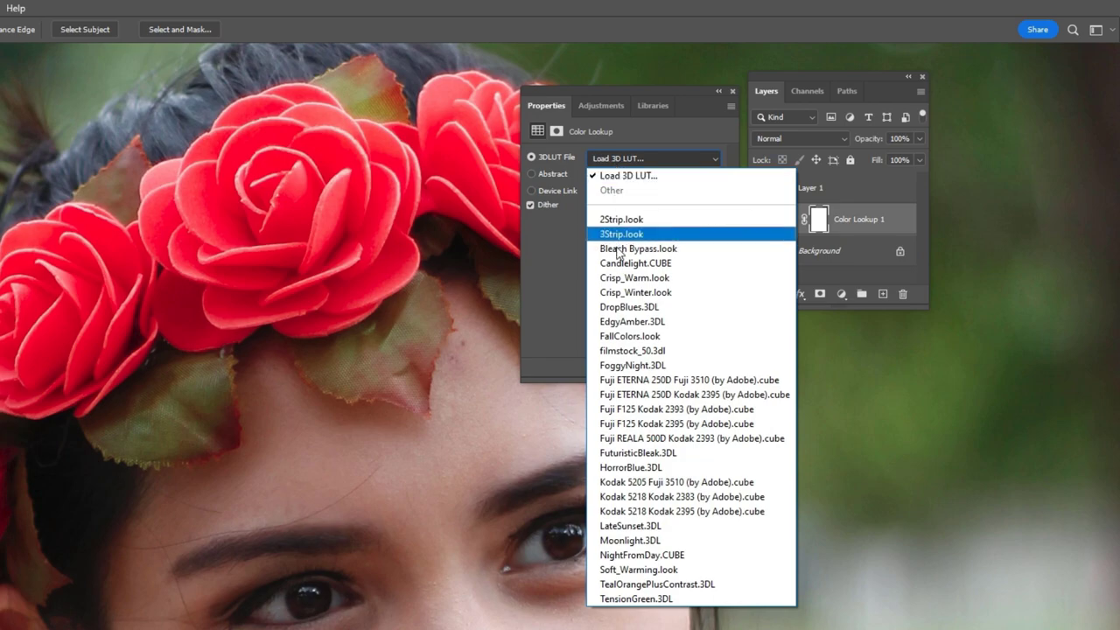
pyautogui.click(633, 540)
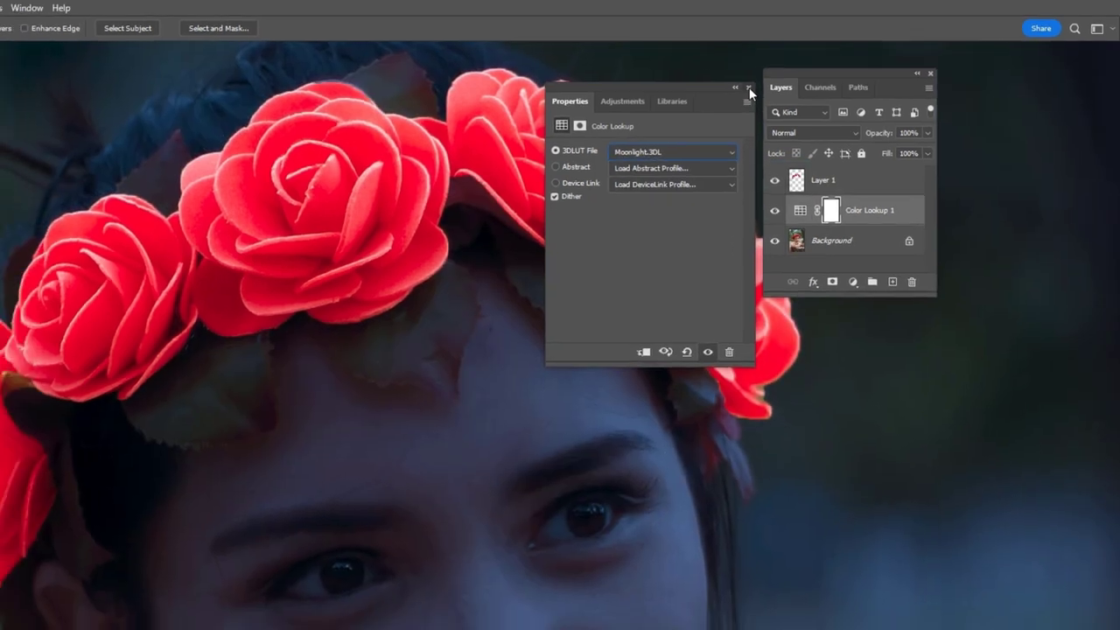
pyautogui.click(733, 91)
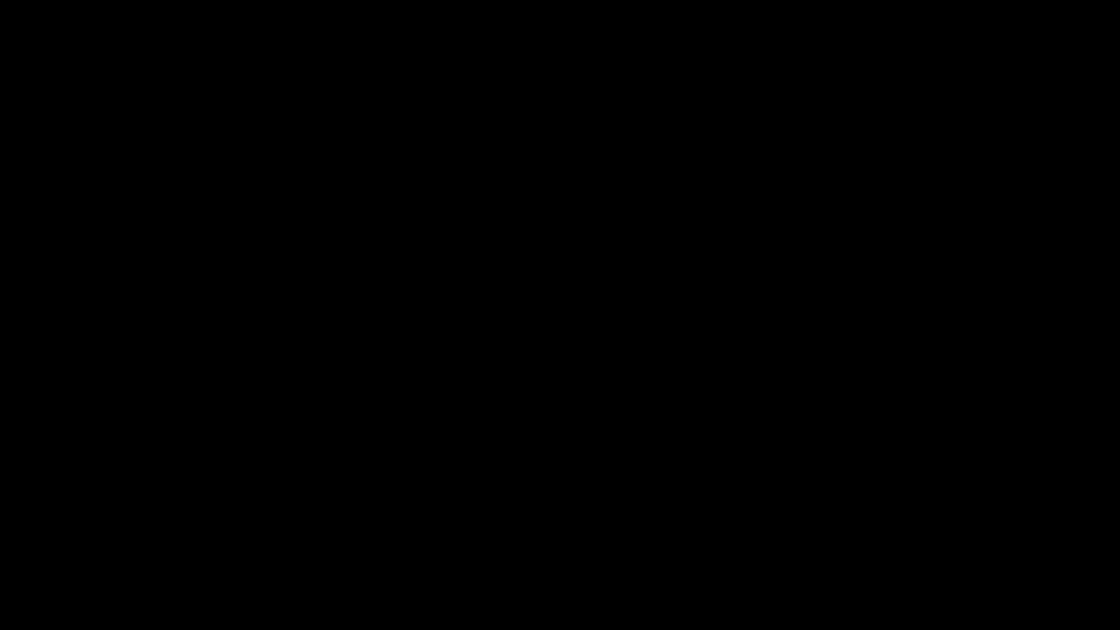
# Add a Brightness/Contrast layer above Color Lookup 1 with Brightness -79 and Contrast 30
pyautogui.click(929, 168)
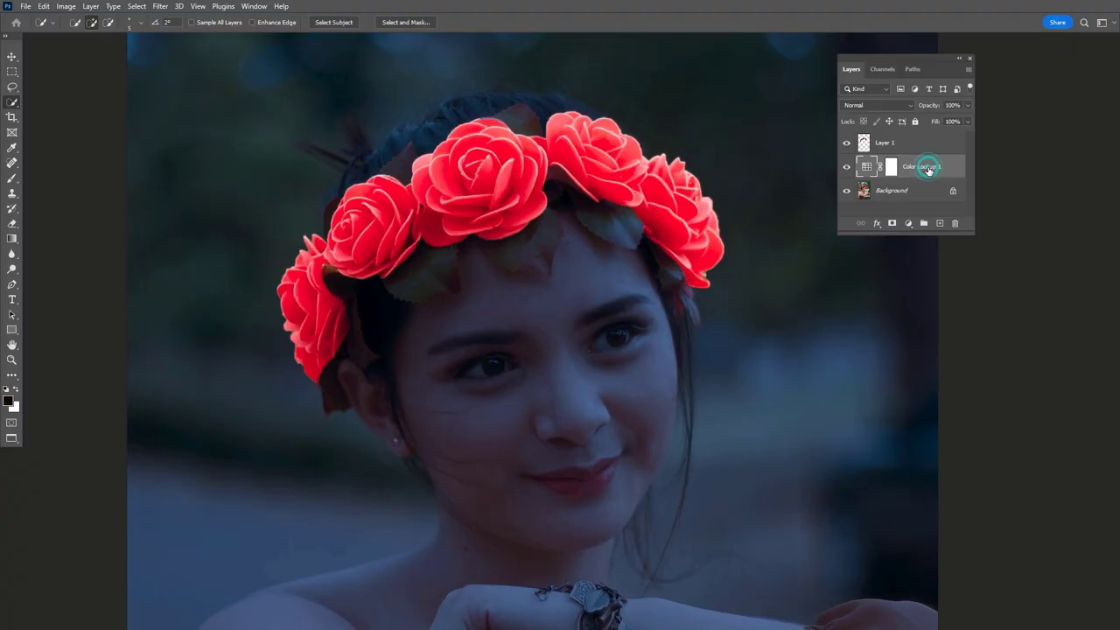
pyautogui.click(908, 224)
pyautogui.click(946, 273)
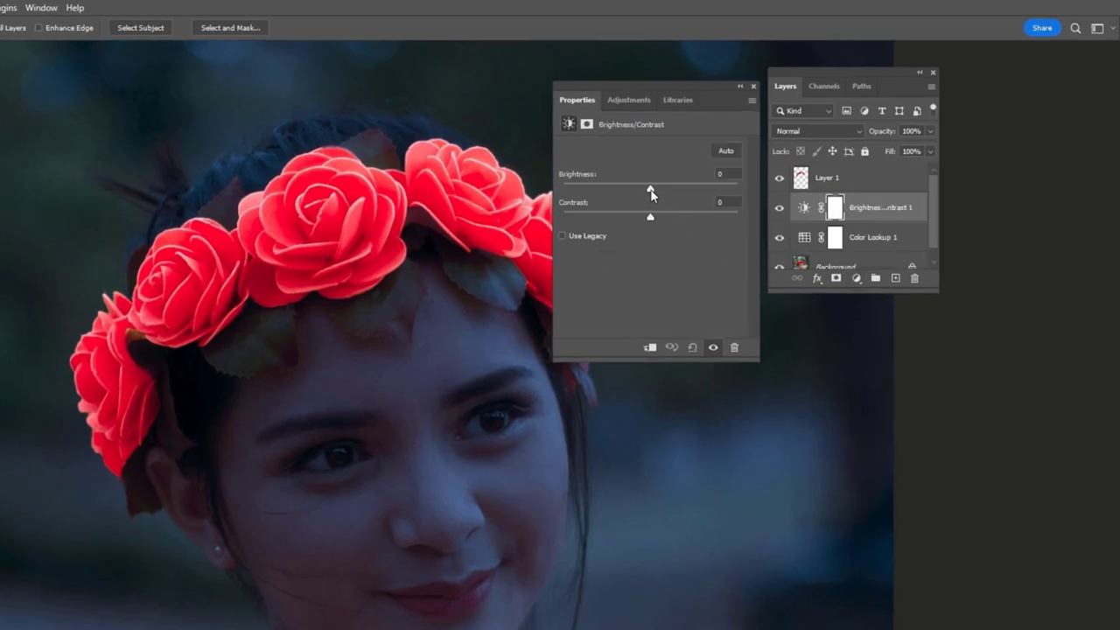
pyautogui.moveTo(651, 189); pyautogui.dragTo(626, 187)
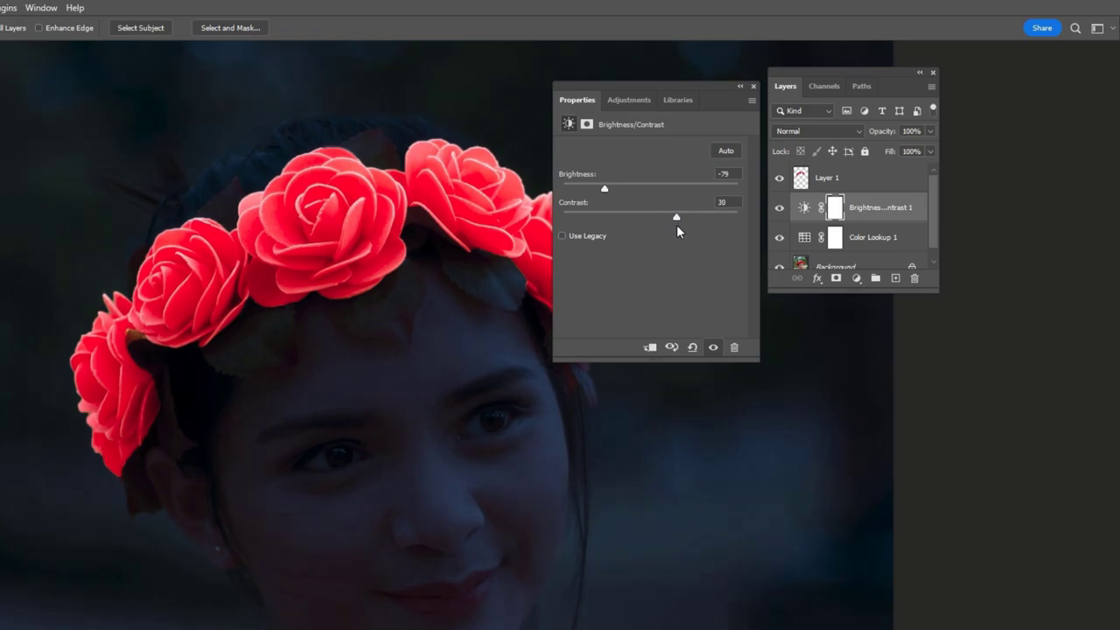
# Close the Brightness/Contrast properties, rename Layer 1 to Rose, and show rulers
pyautogui.click(752, 87)
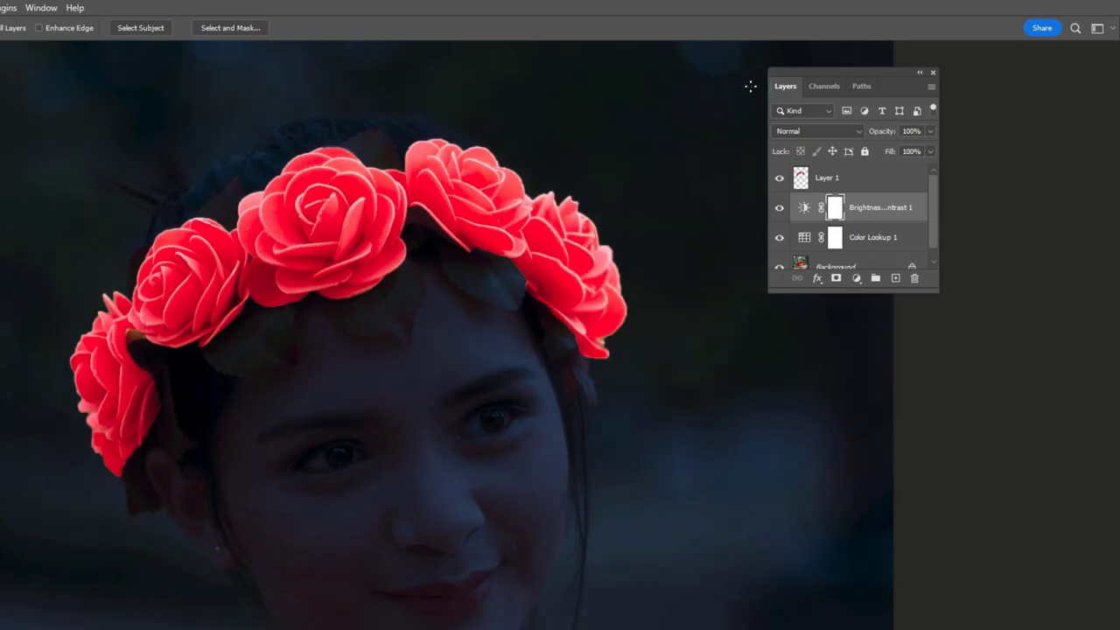
pyautogui.doubleClick(824, 178)
pyautogui.write('Rose')
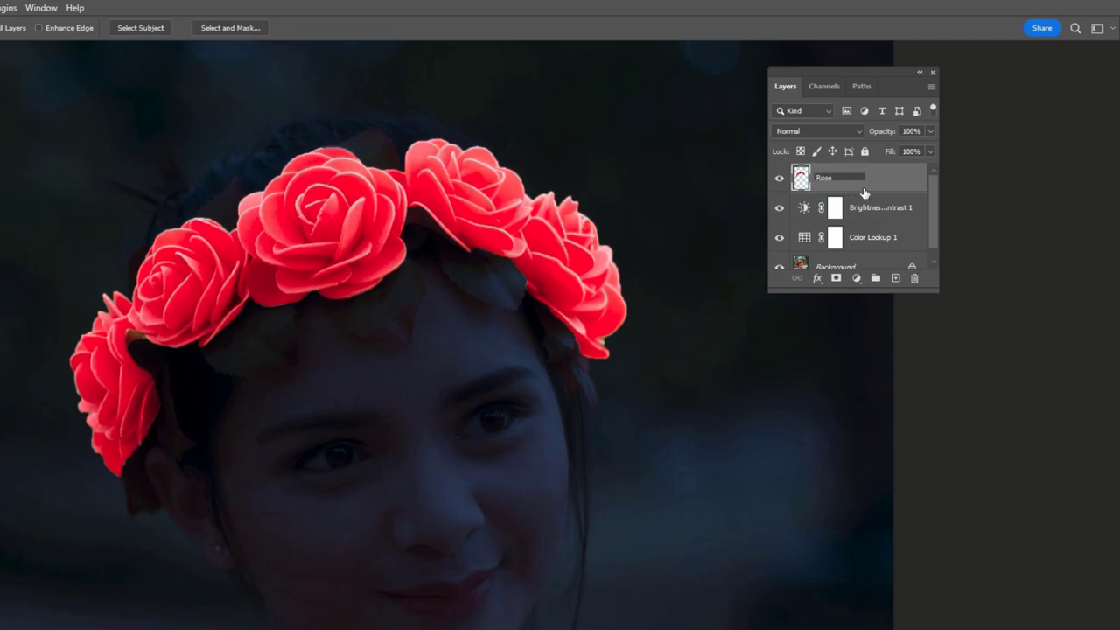
pyautogui.click(902, 181)
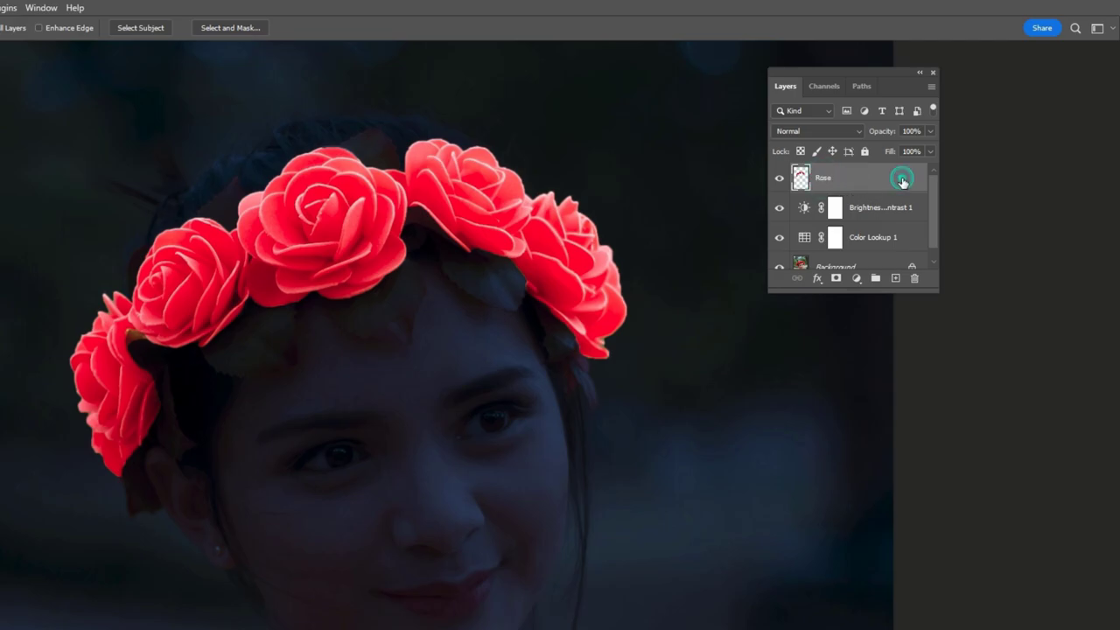
pyautogui.hotkey('ctrl', 'r')
# Duplicate Rose, set the copy to Linear Dodge (Add), and convert it to a smart object
pyautogui.hotkey('ctrl', 'j')
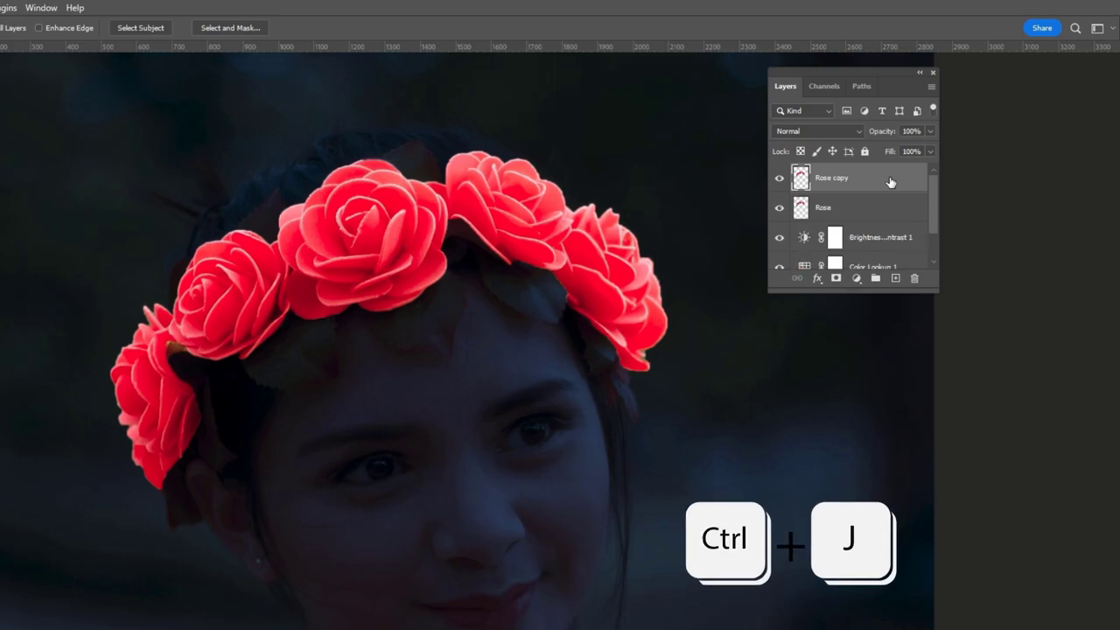
pyautogui.click(859, 133)
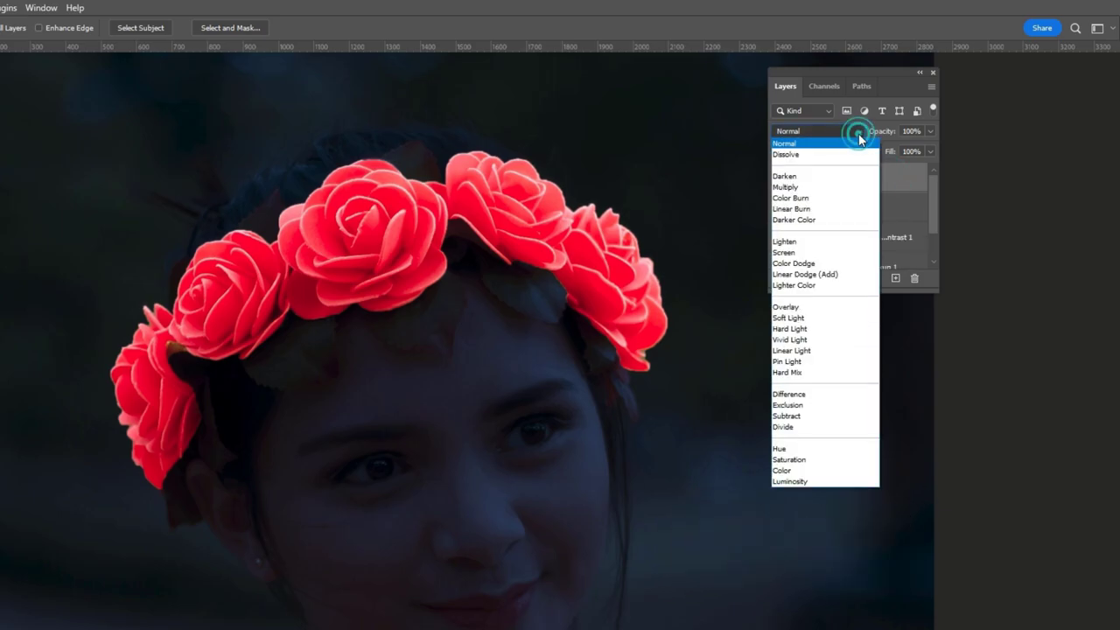
pyautogui.click(843, 275)
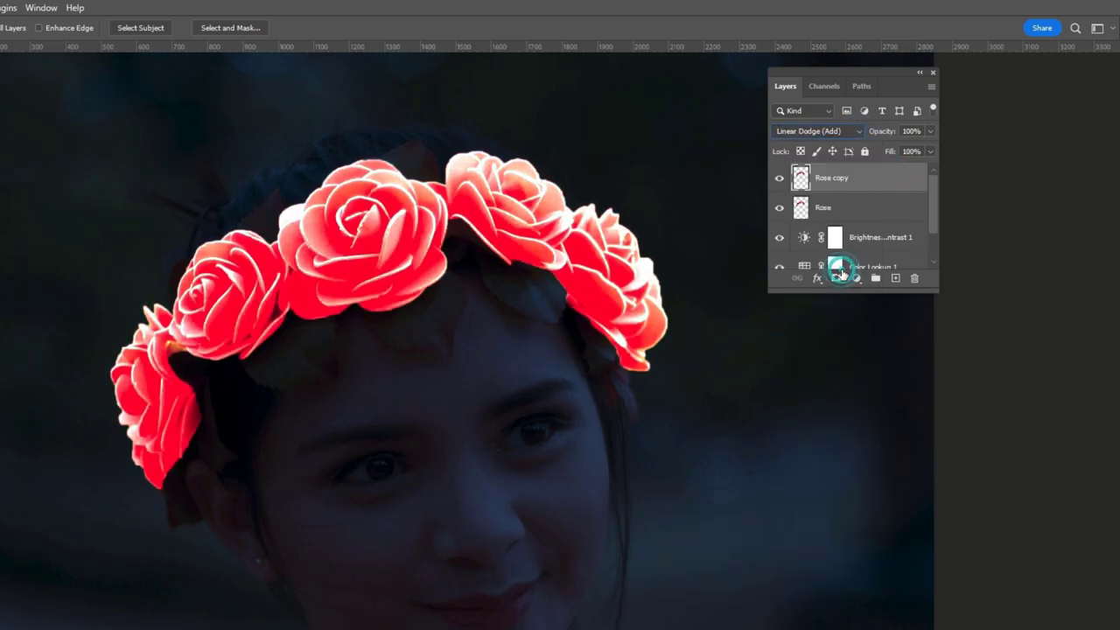
pyautogui.rightClick(879, 187)
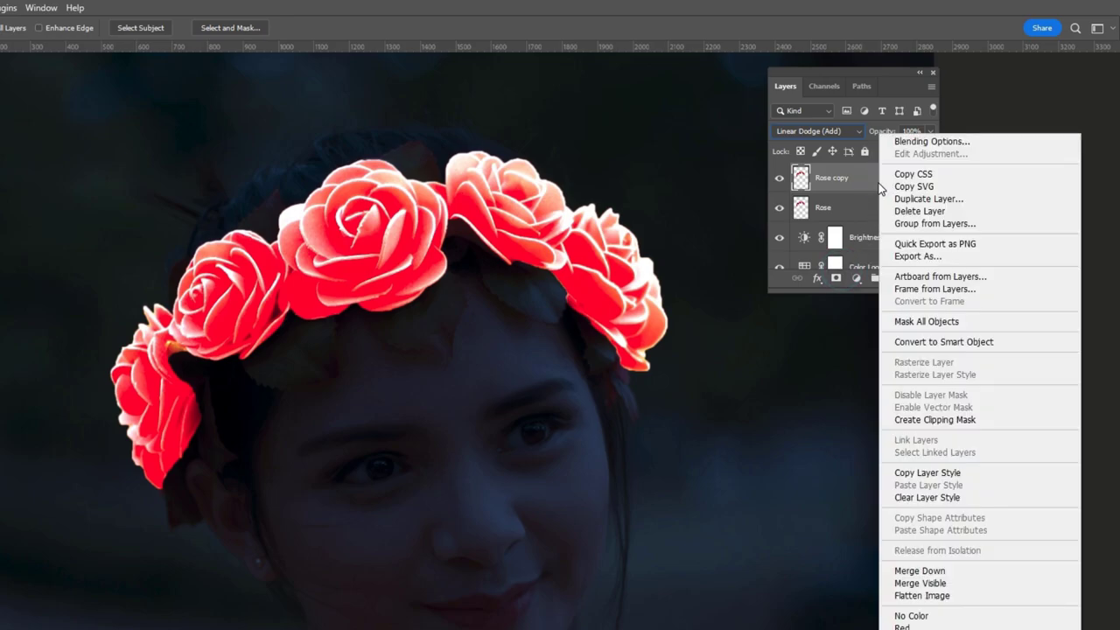
pyautogui.click(905, 342)
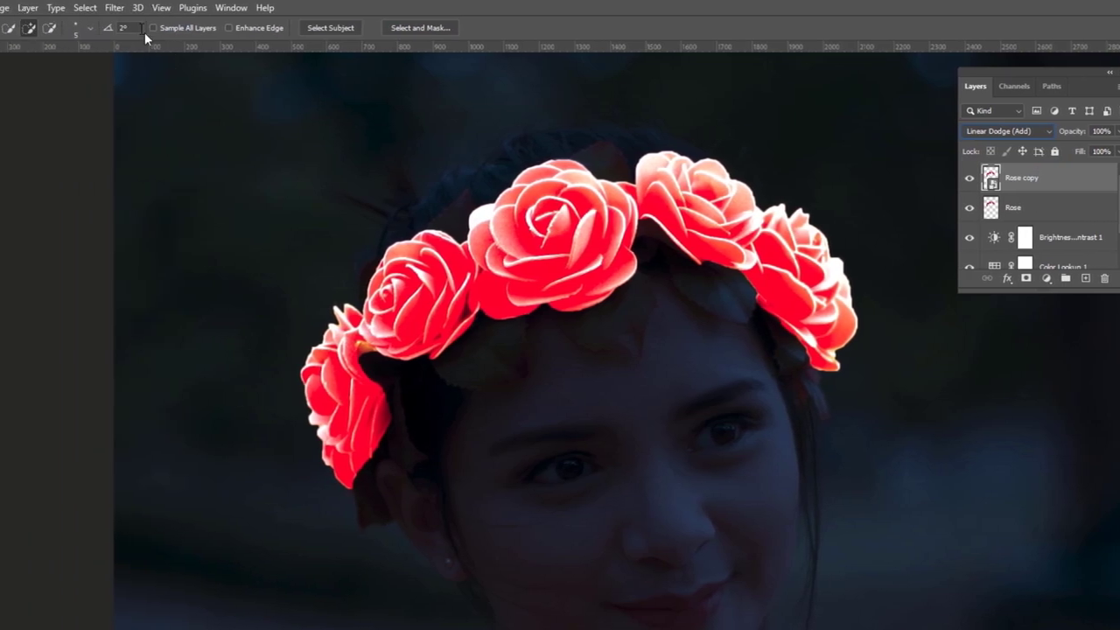
pyautogui.click(188, 8)
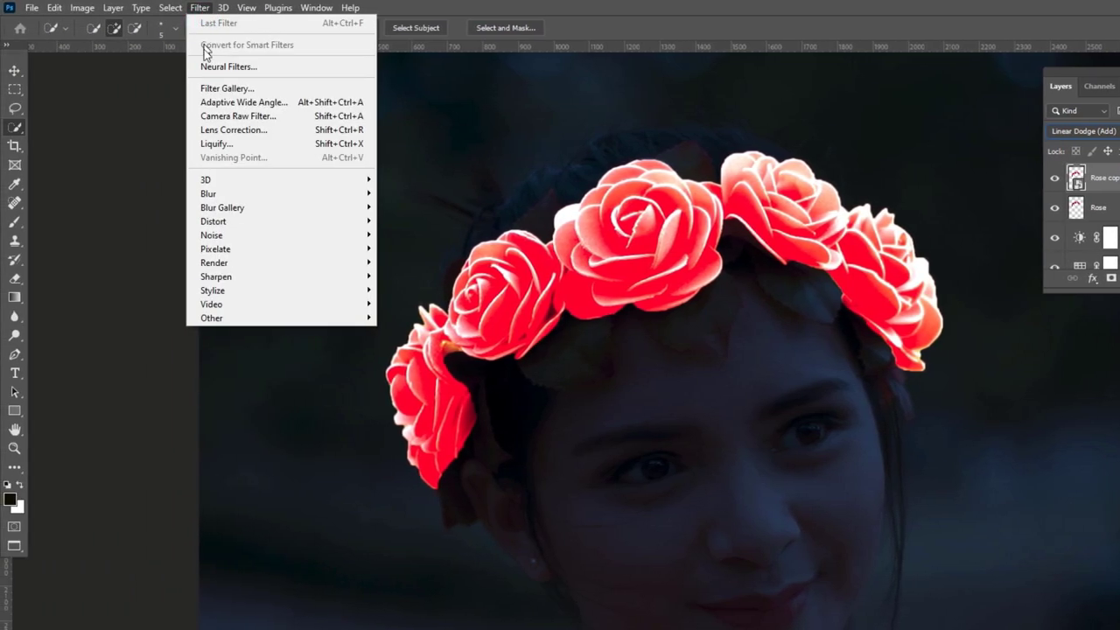
pyautogui.moveTo(263, 193)
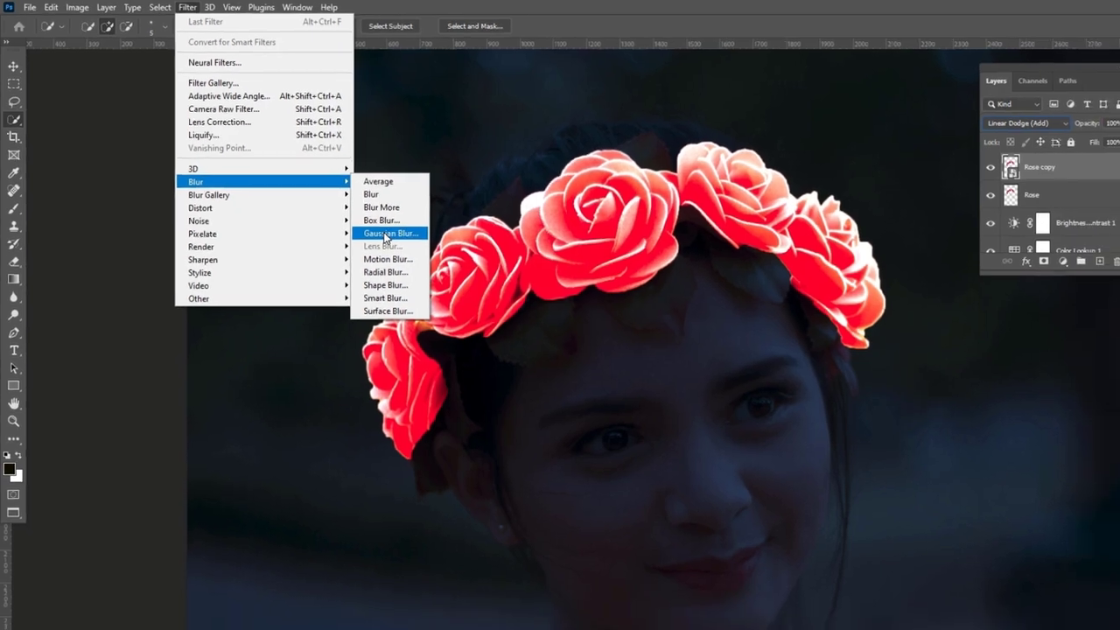
# Blur Rose copy with a 20-pixel Gaussian Blur, then add a 40-pixel blurred duplicate
pyautogui.click(411, 247)
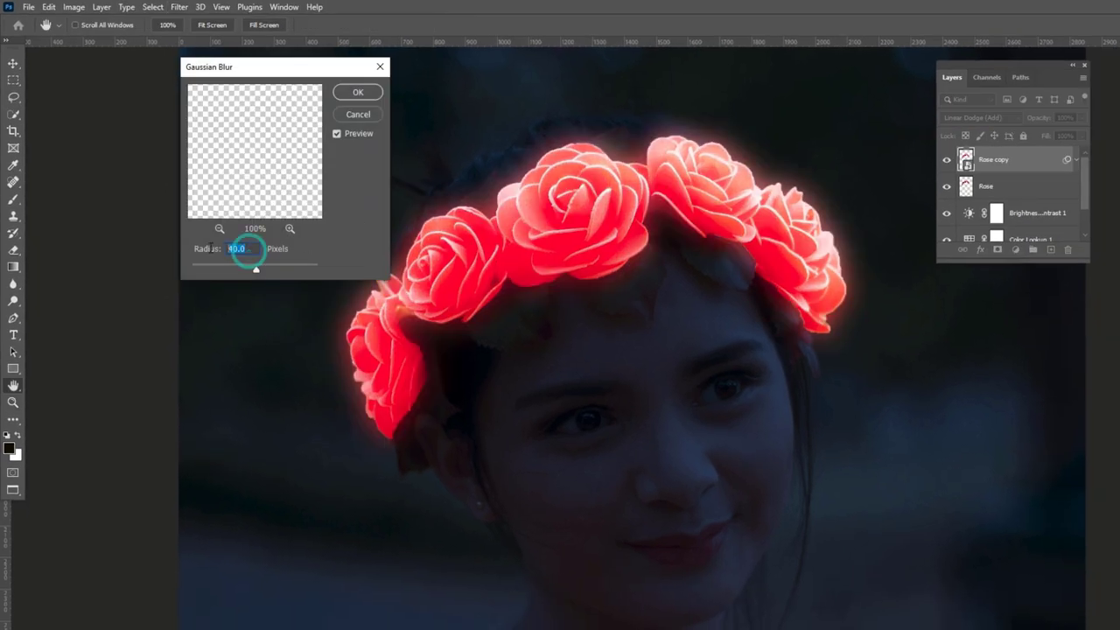
pyautogui.click(358, 91)
pyautogui.hotkey('ctrl', 'j')
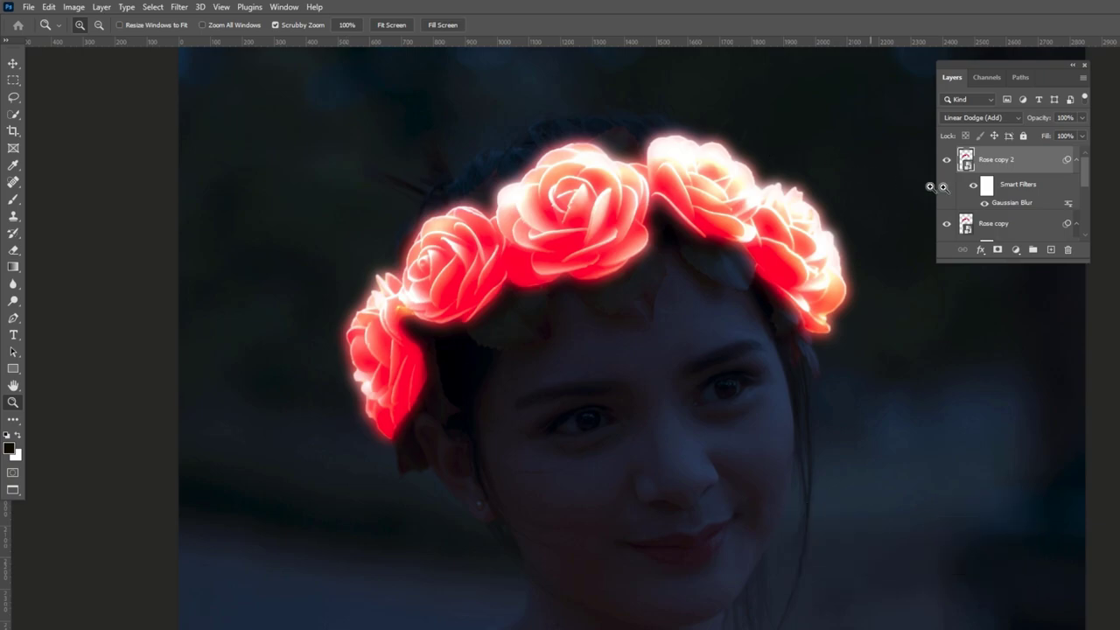
pyautogui.doubleClick(1011, 202)
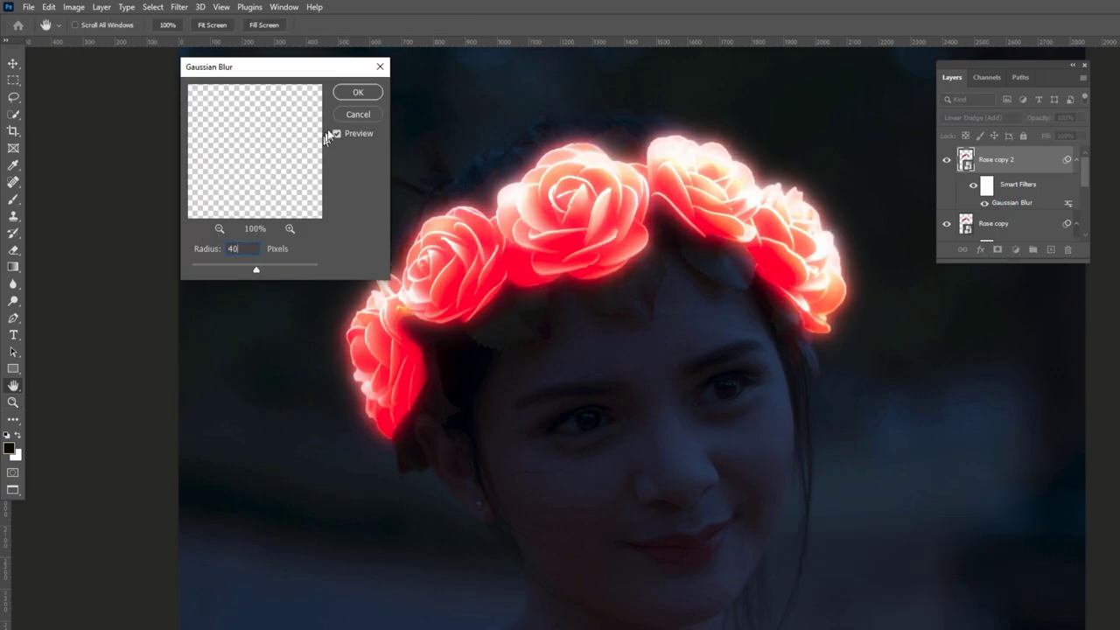
pyautogui.click(357, 92)
pyautogui.press('z')
# Add two more rose duplicates with Gaussian Blur radii of 80 and 160 pixels
pyautogui.hotkey('ctrl', 'j')
pyautogui.doubleClick(1011, 202)
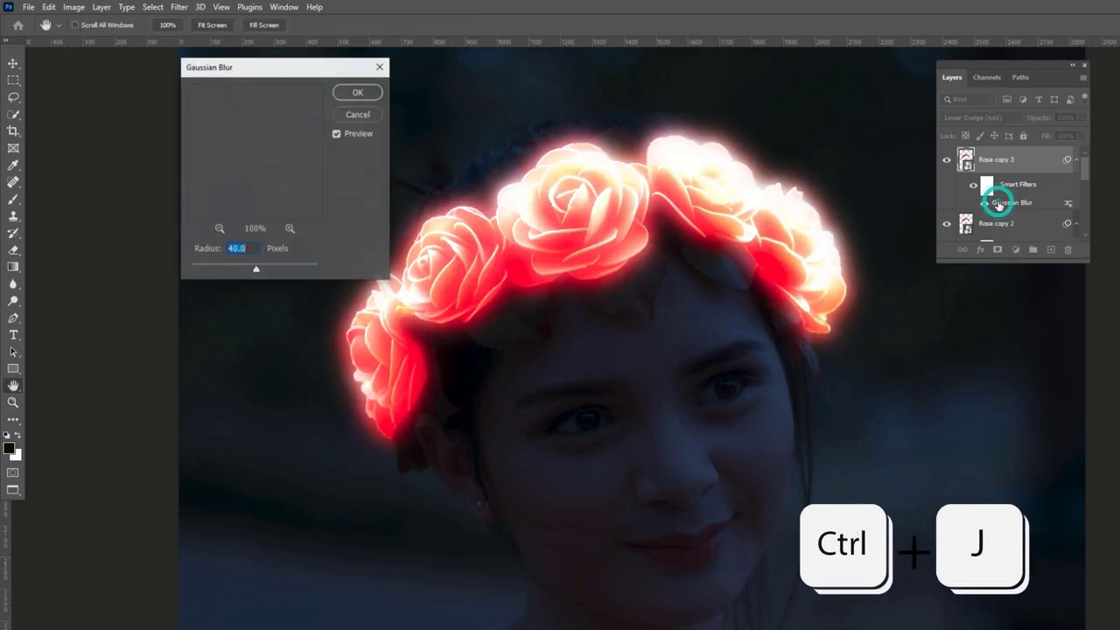
pyautogui.write('20')
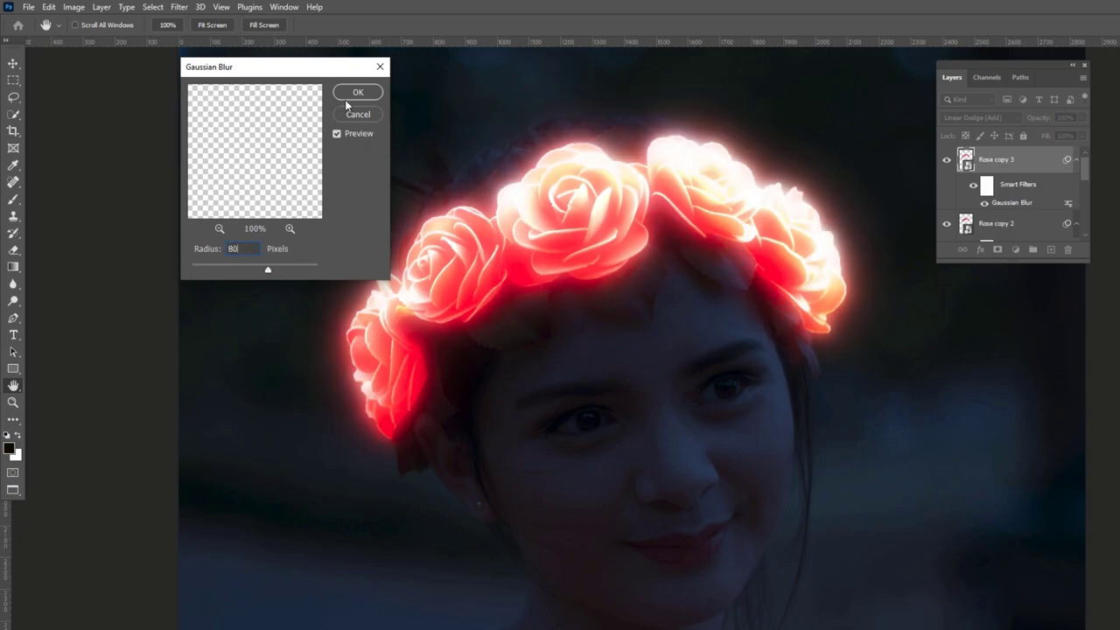
pyautogui.click(348, 96)
pyautogui.hotkey('ctrl', 'j')
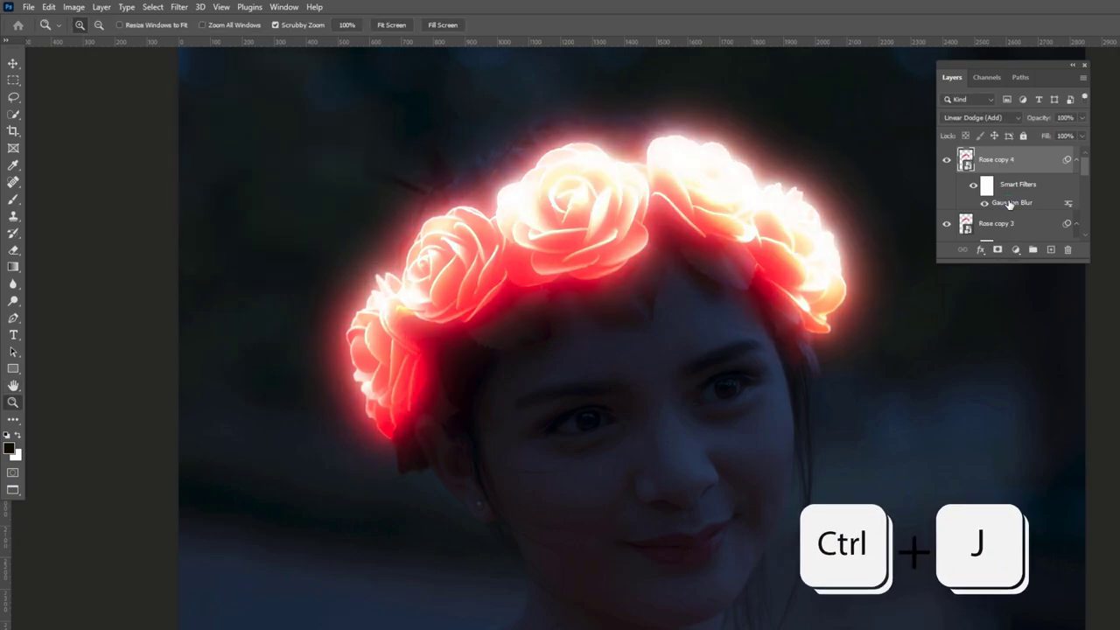
pyautogui.doubleClick(1011, 203)
pyautogui.doubleClick(251, 248)
pyautogui.write('100')
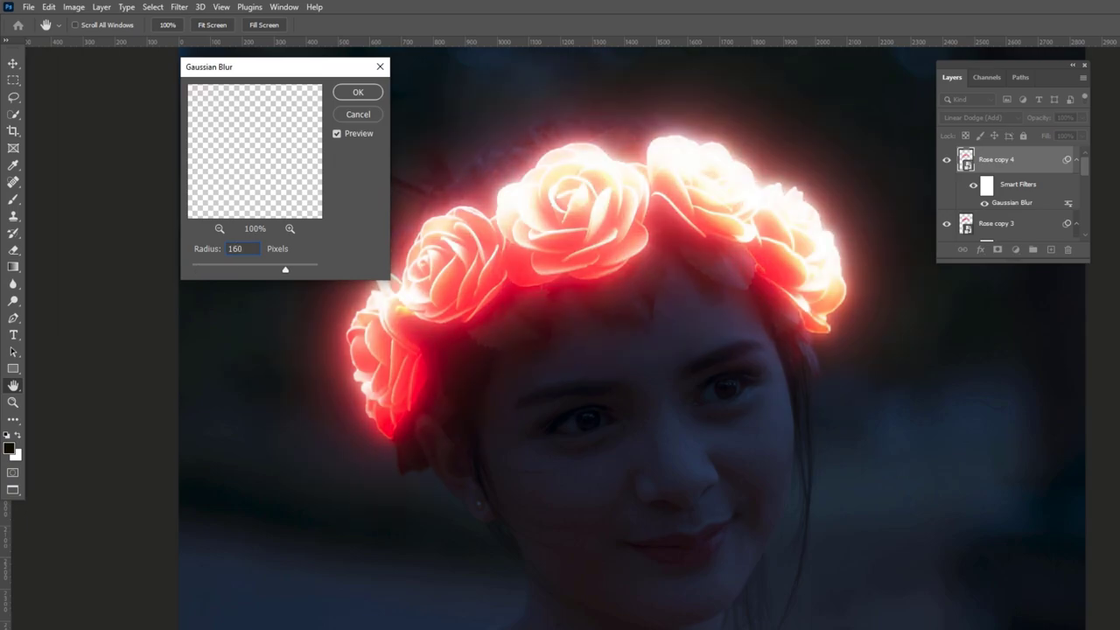
pyautogui.click(357, 92)
# Add a fifth rose duplicate blurred at 350 pixels and enlarge the Layers panel
pyautogui.hotkey('ctrl', 'j')
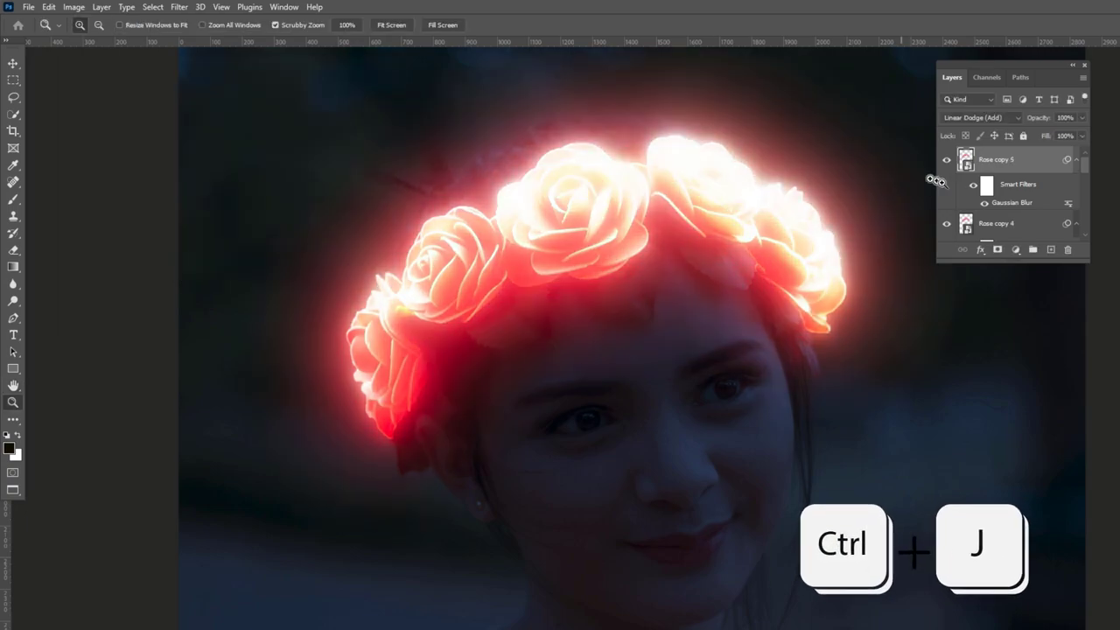
pyautogui.doubleClick(1011, 203)
pyautogui.write('50')
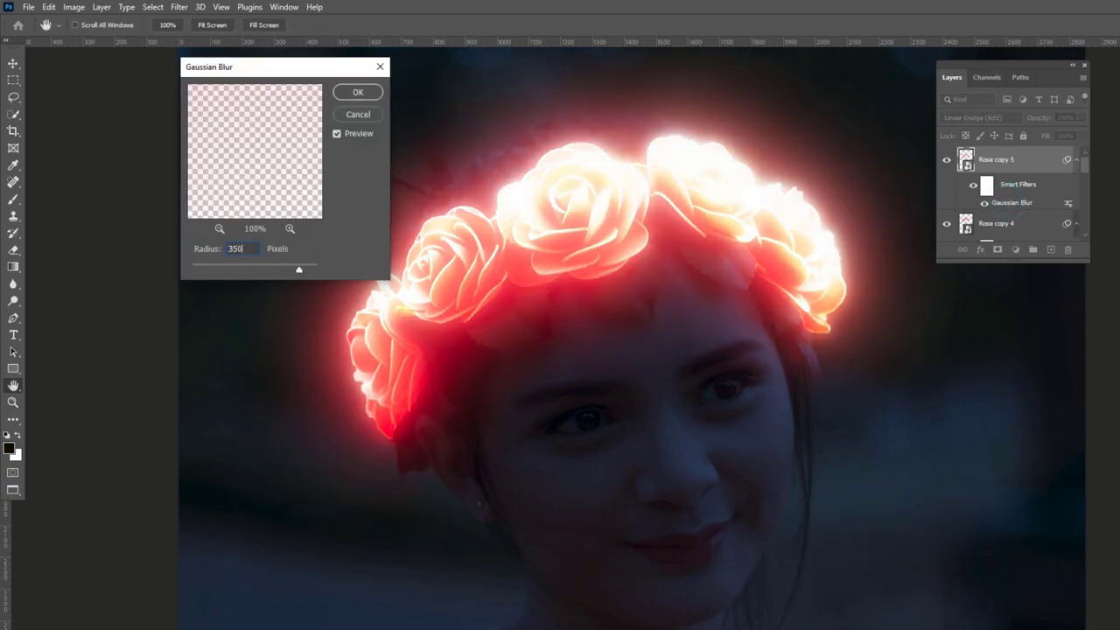
pyautogui.click(365, 95)
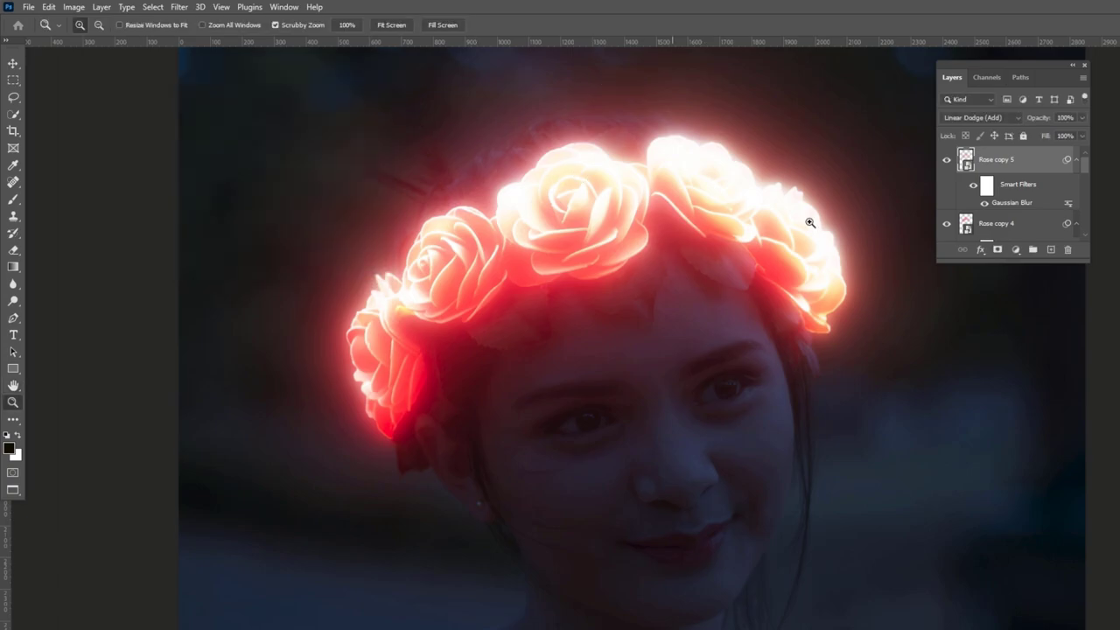
pyautogui.moveTo(990, 262); pyautogui.dragTo(997, 607)
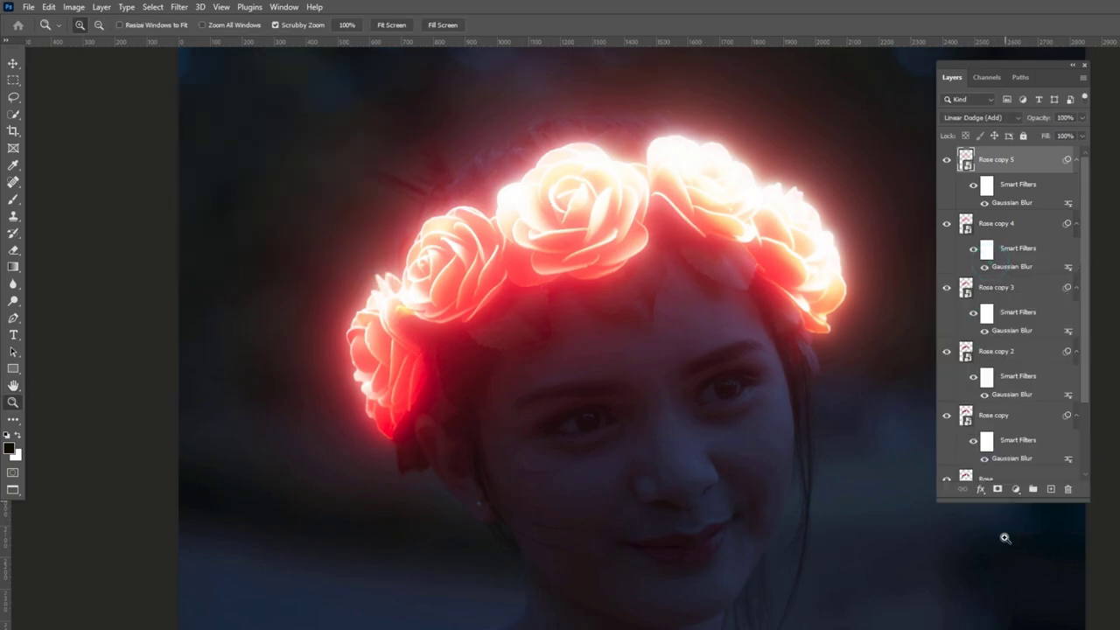
# Group all the Rose layers into Group 1
pyautogui.keyDown('shift'); pyautogui.click(985, 480); pyautogui.keyUp('shift')
pyautogui.click(1030, 595)
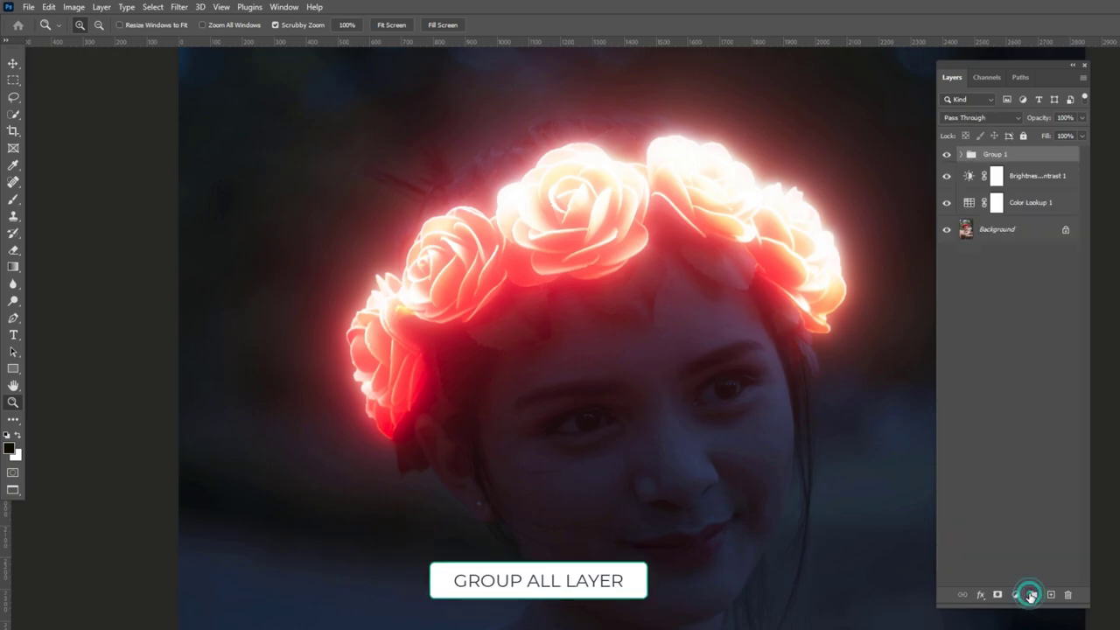
pyautogui.click(1025, 156)
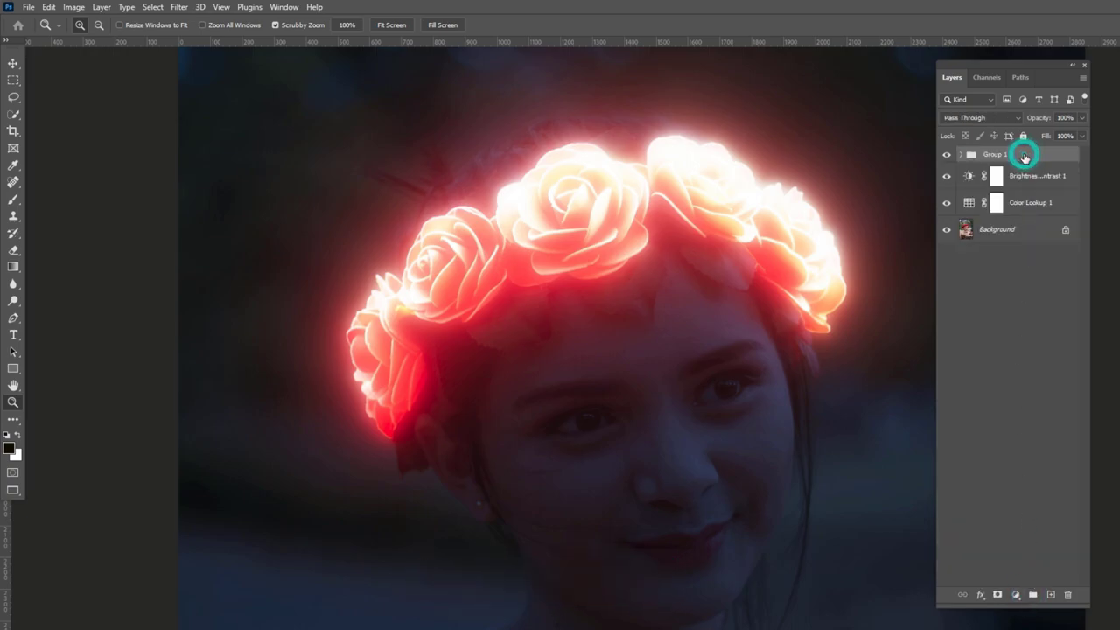
# Clip a Hue/Saturation adjustment with Hue +7 to Group 1 and add an empty layer
pyautogui.click(1016, 594)
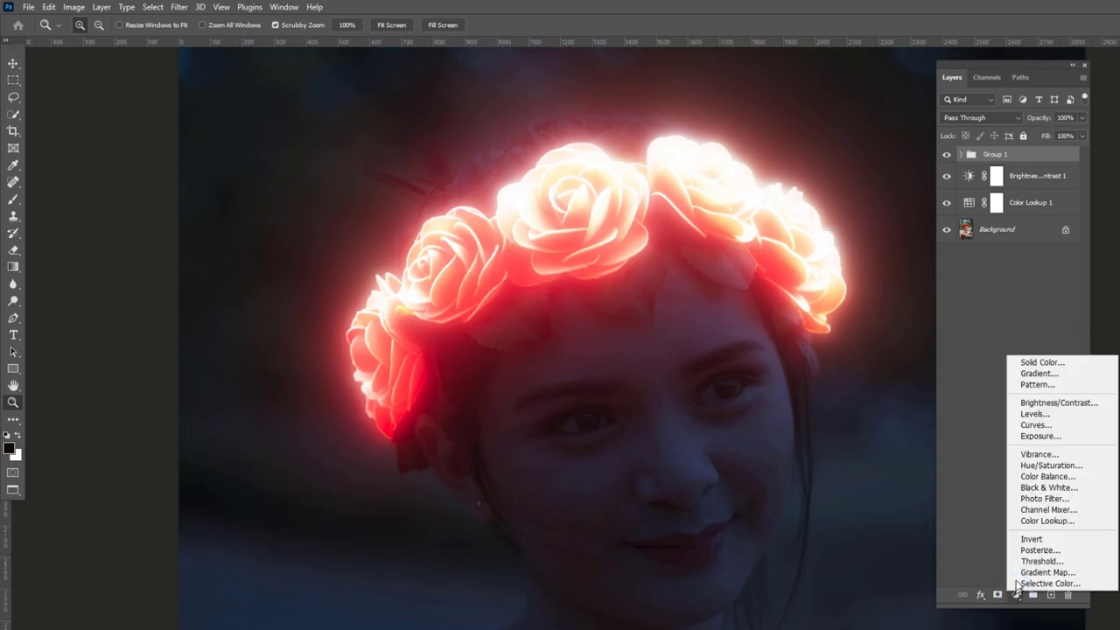
pyautogui.click(1019, 466)
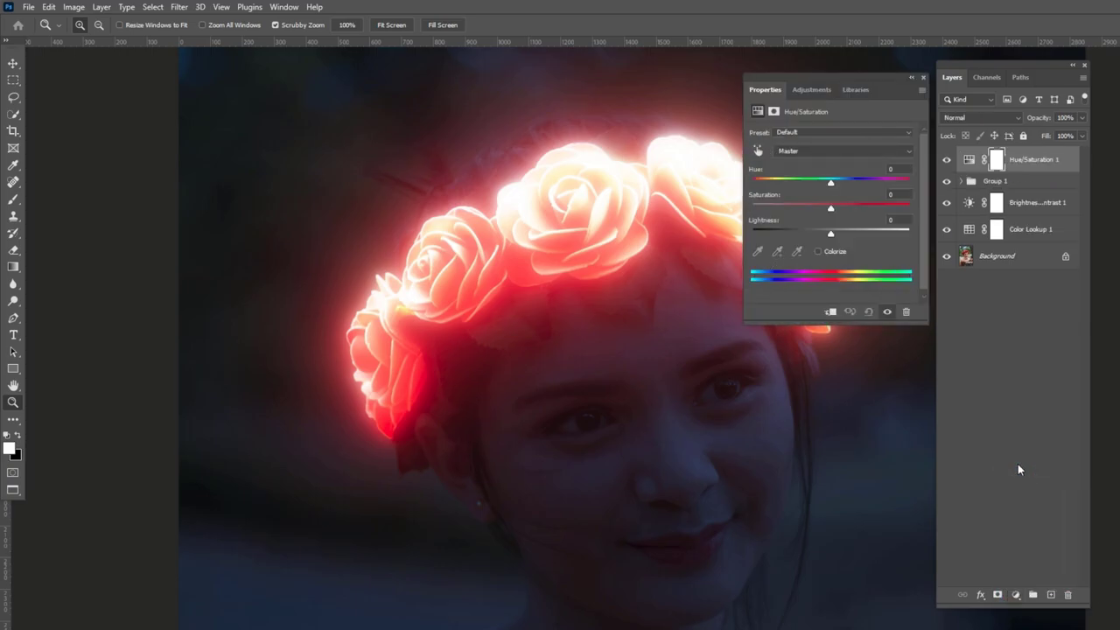
pyautogui.click(831, 313)
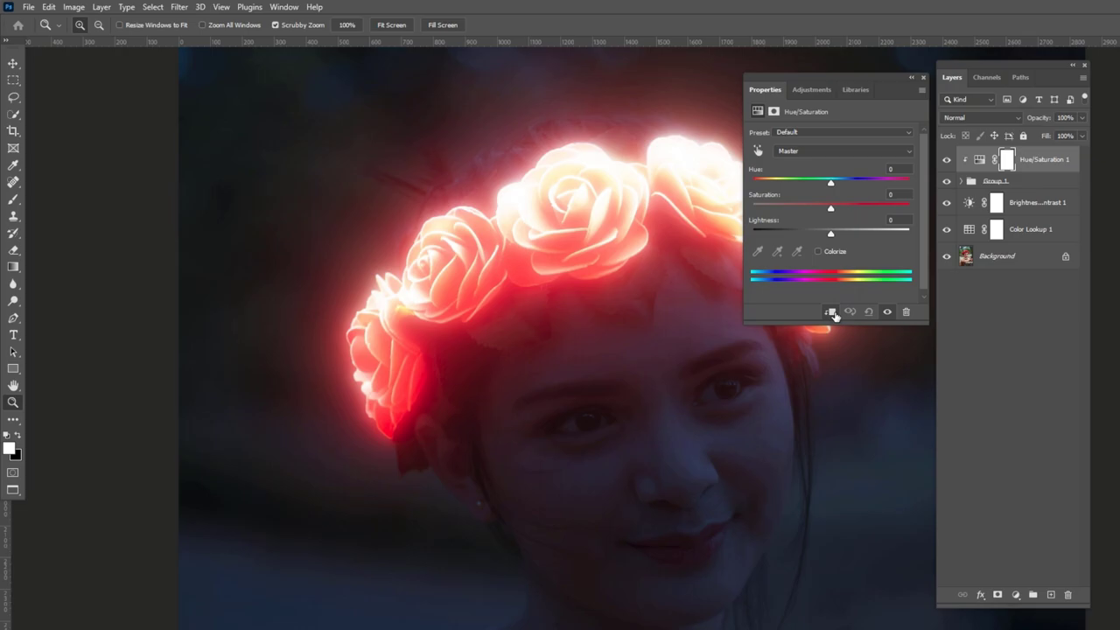
pyautogui.moveTo(831, 185); pyautogui.dragTo(831, 184)
pyautogui.click(922, 80)
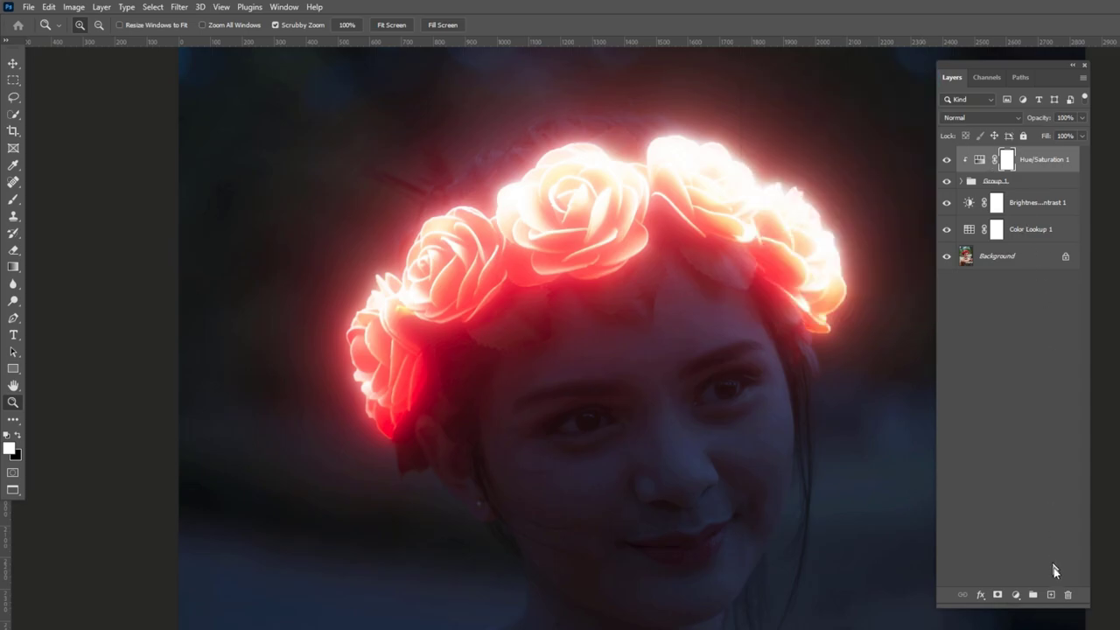
pyautogui.click(1050, 595)
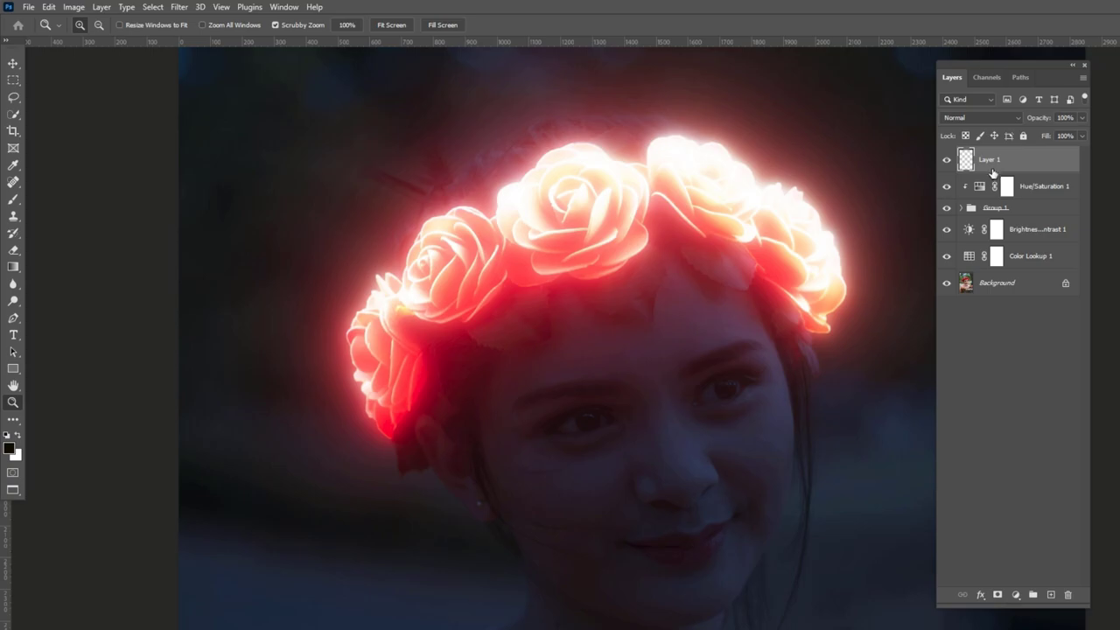
# Rename the empty layer to HL and lower its fill to 41%
pyautogui.doubleClick(989, 161)
pyautogui.write('HL')
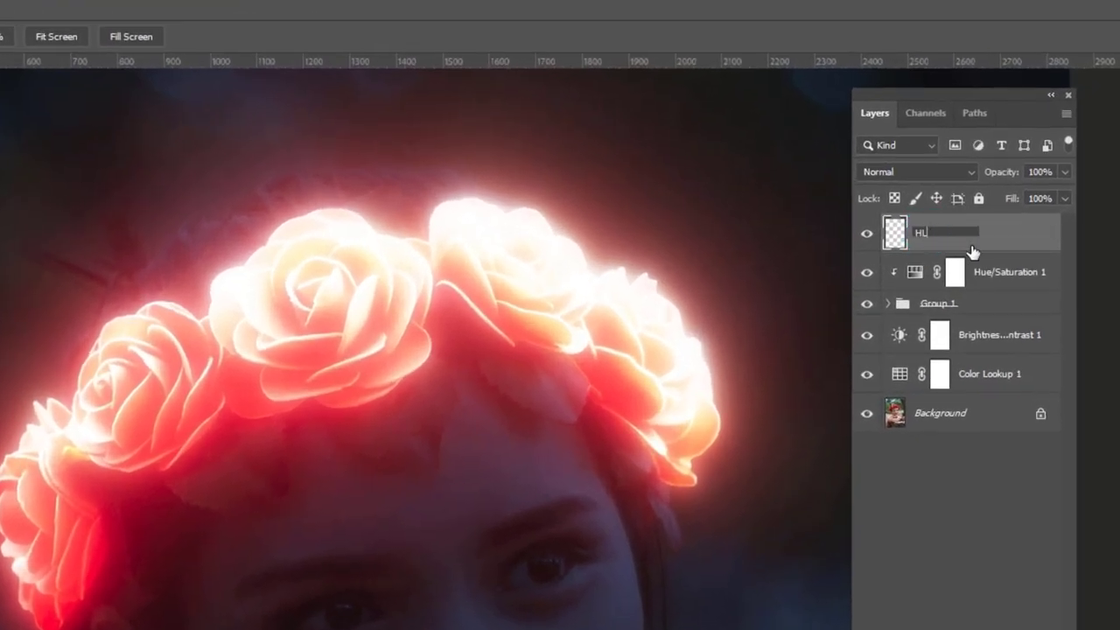
pyautogui.press('Return')
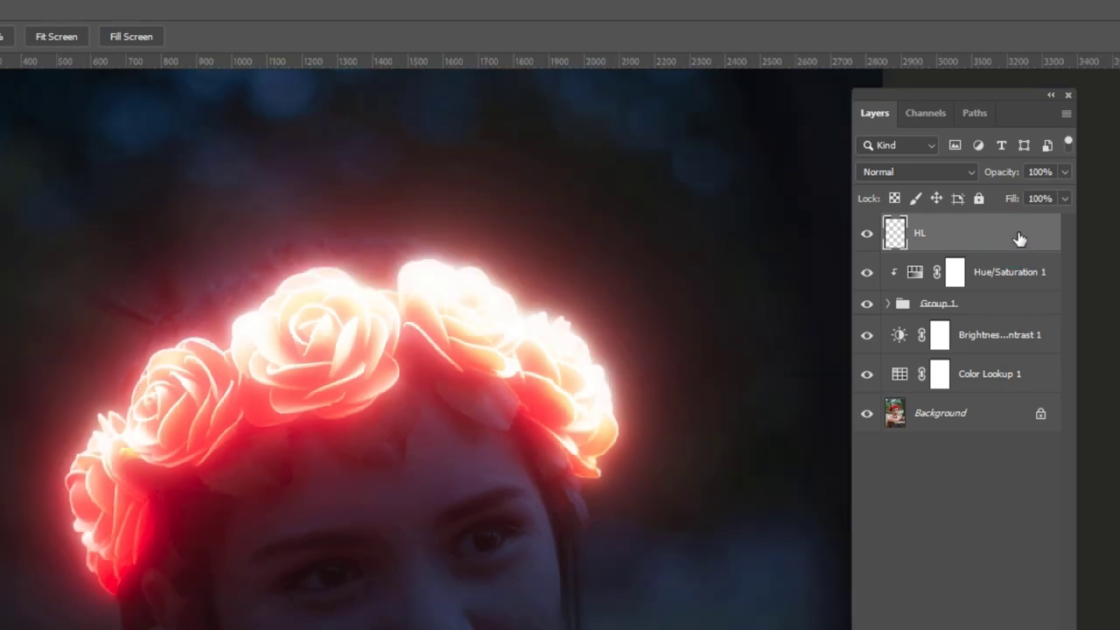
pyautogui.click(1062, 198)
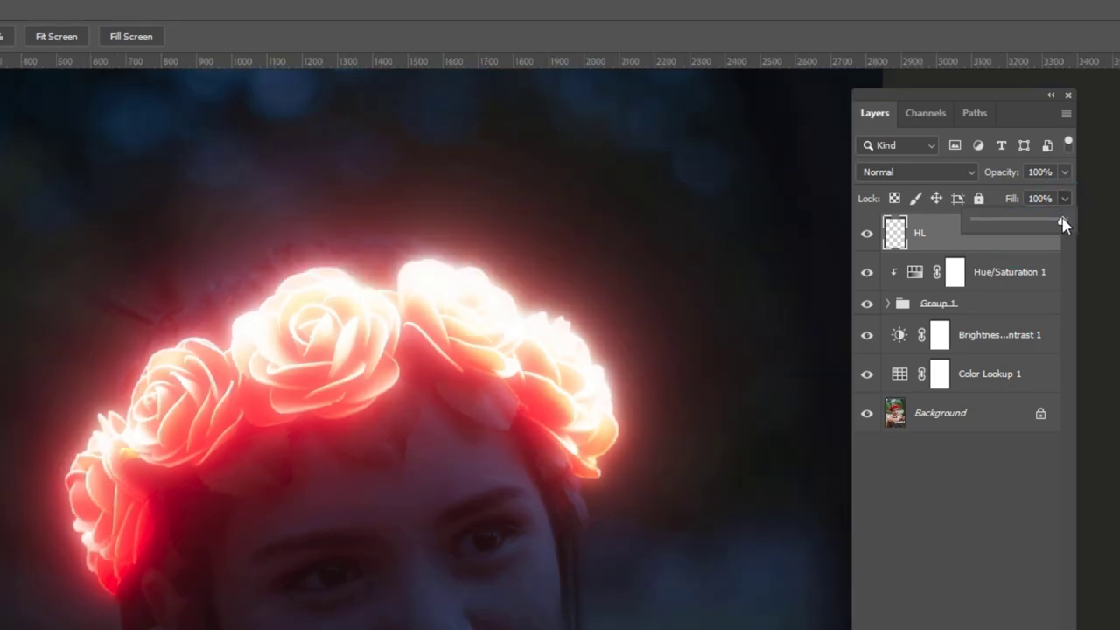
pyautogui.moveTo(1061, 219); pyautogui.dragTo(1029, 221)
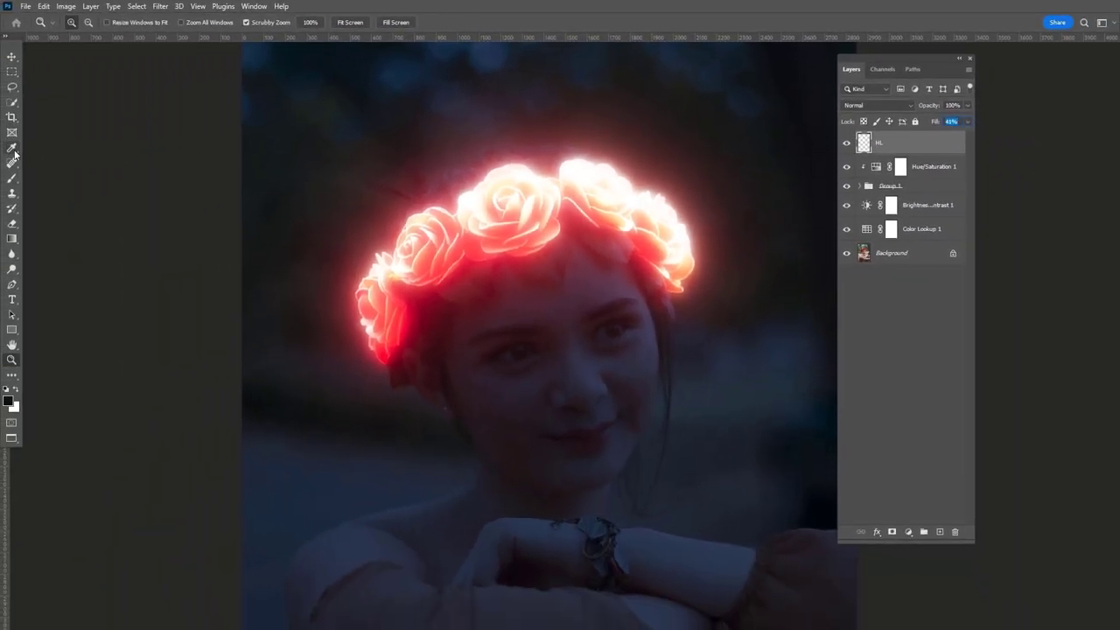
# Set HL to Color Dodge, zoom out, and add another empty layer above it
pyautogui.click(12, 149)
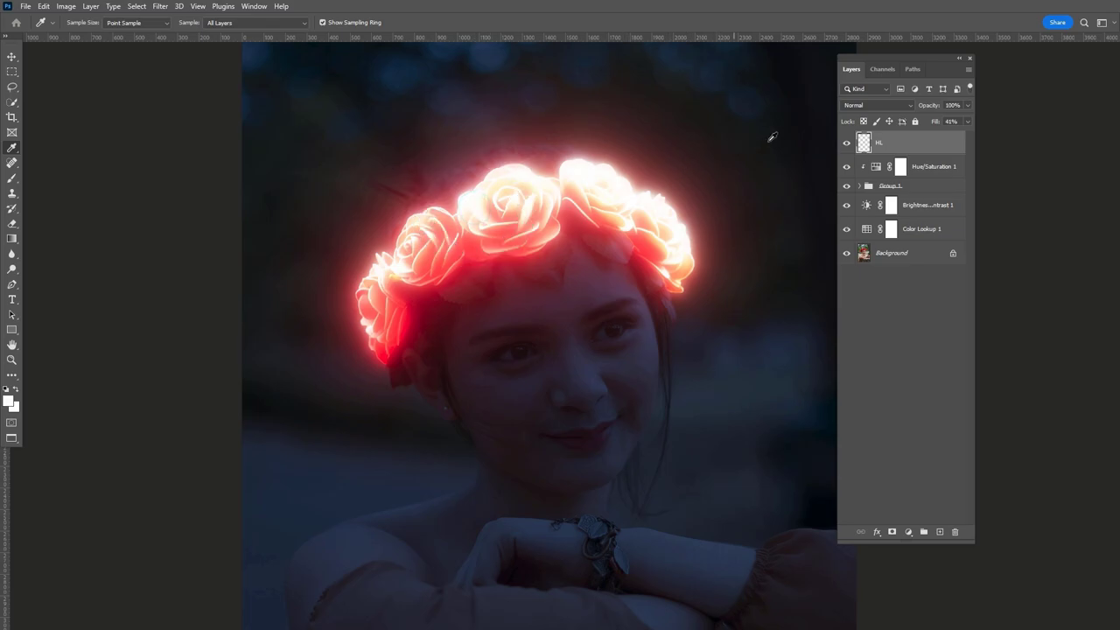
pyautogui.click(850, 108)
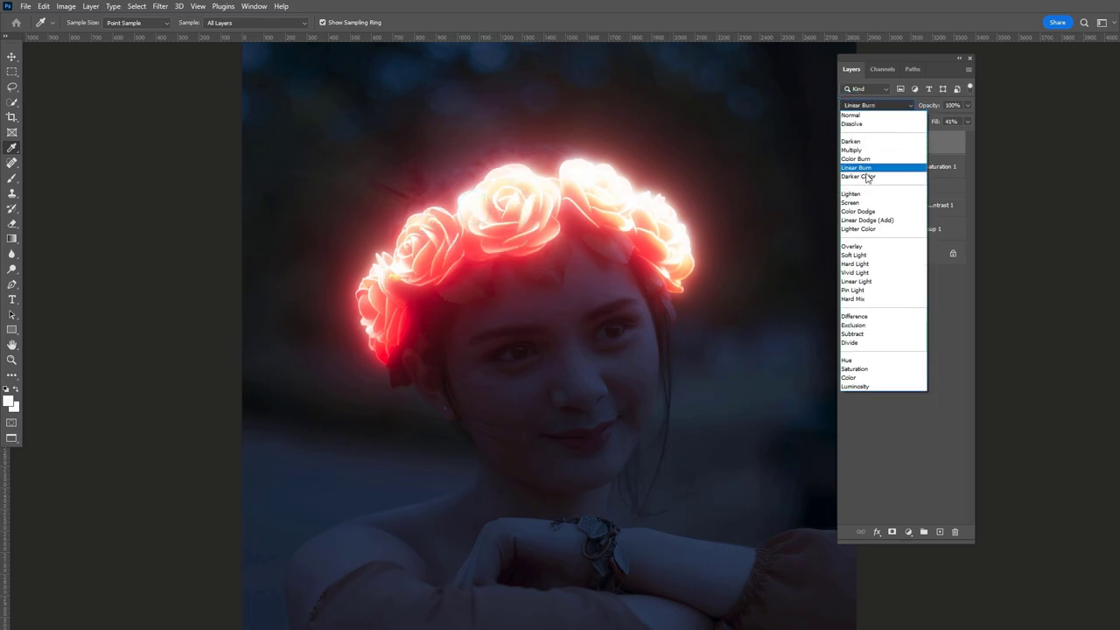
pyautogui.click(871, 213)
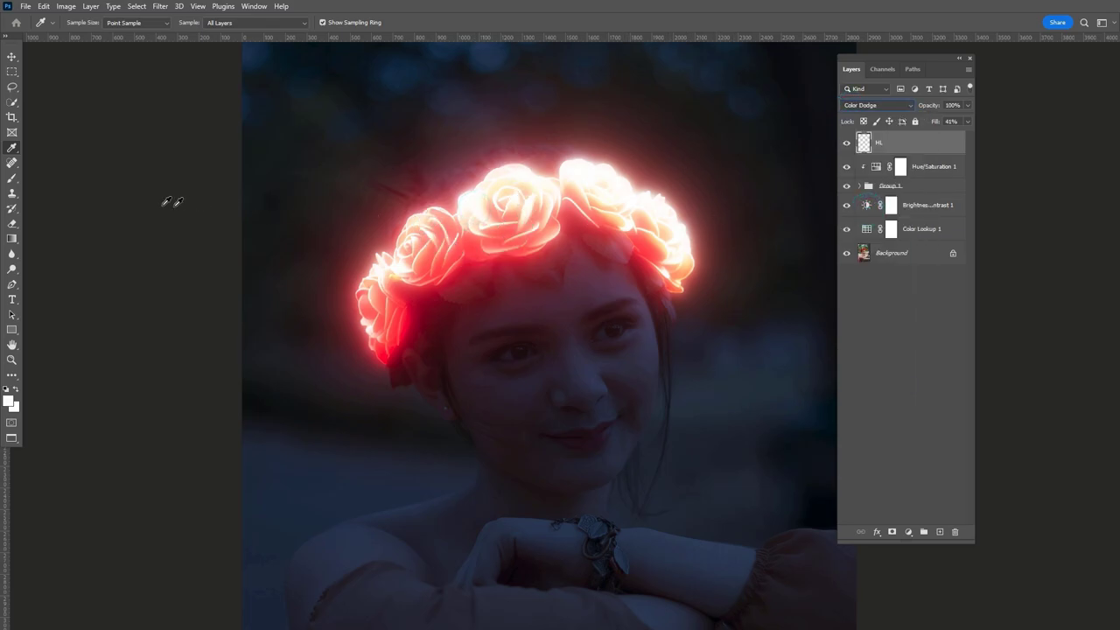
pyautogui.click(9, 180)
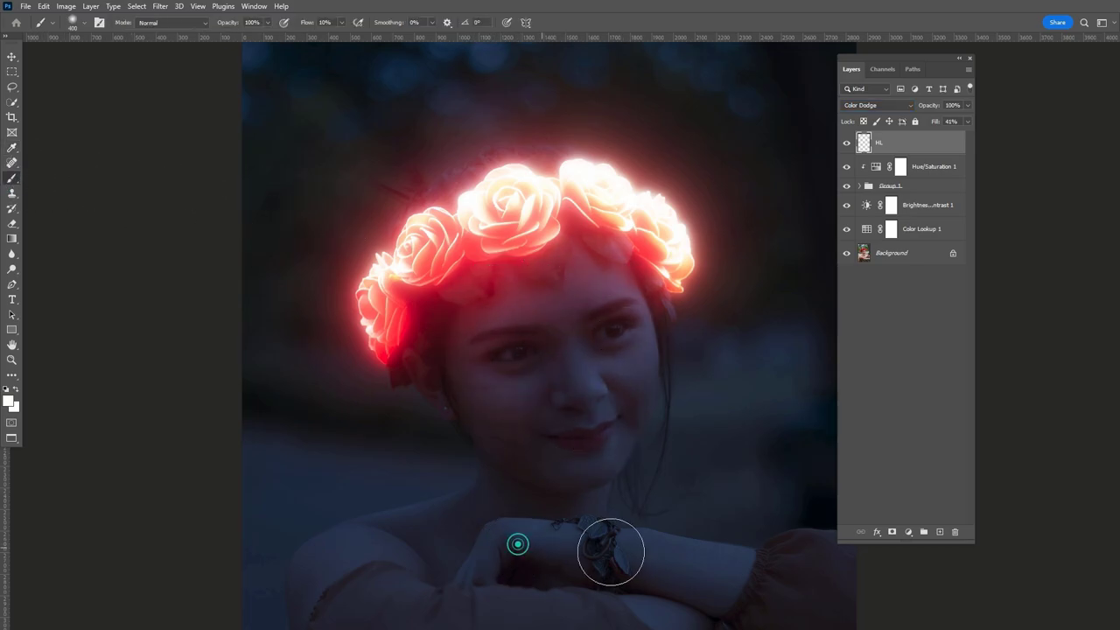
pyautogui.hotkey('ctrl', '-')
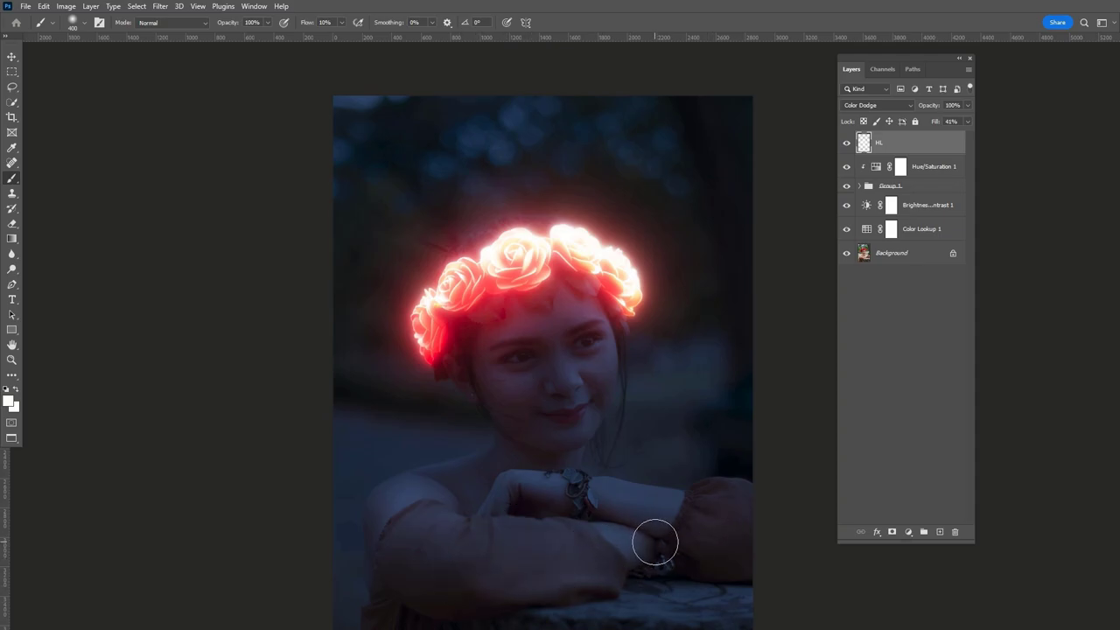
pyautogui.click(940, 532)
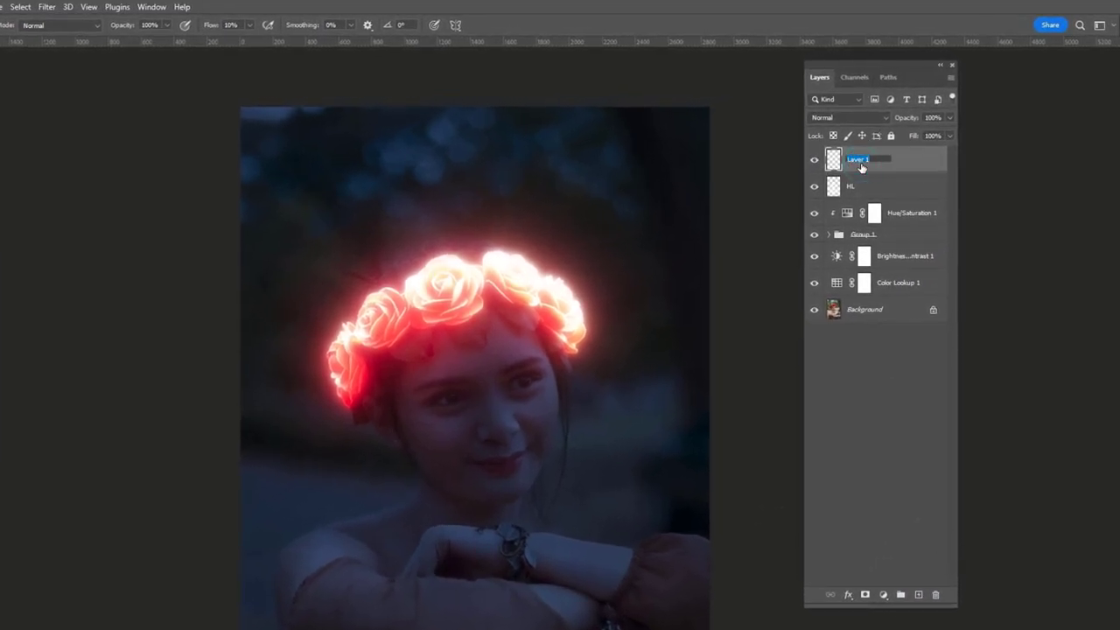
# Name the new layer HL 2 and lower its fill to 43%
pyautogui.write('HL 2')
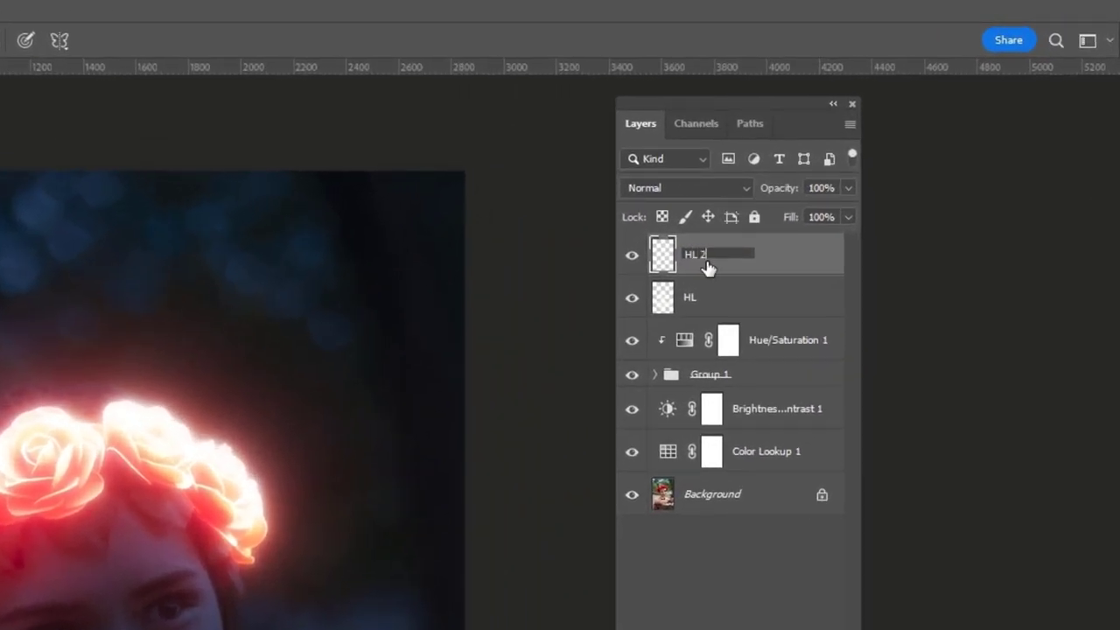
pyautogui.click(736, 277)
pyautogui.click(847, 217)
pyautogui.moveTo(847, 238); pyautogui.dragTo(803, 238)
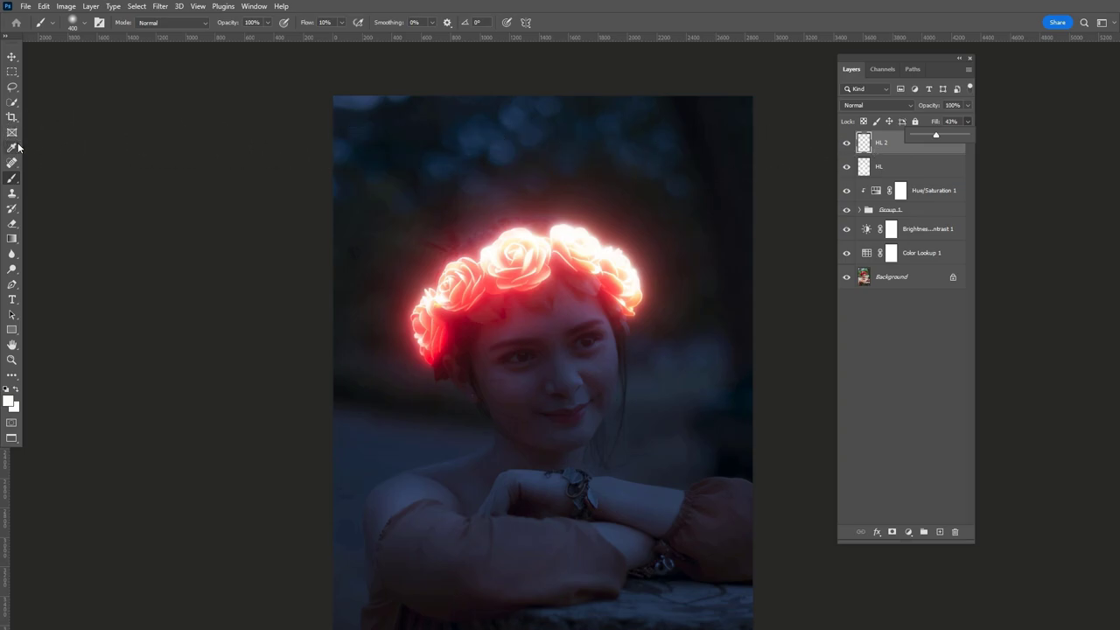
# Sample the rose crown colour, set HL 2 to Color Dodge, and paint over face and arms
pyautogui.click(17, 146)
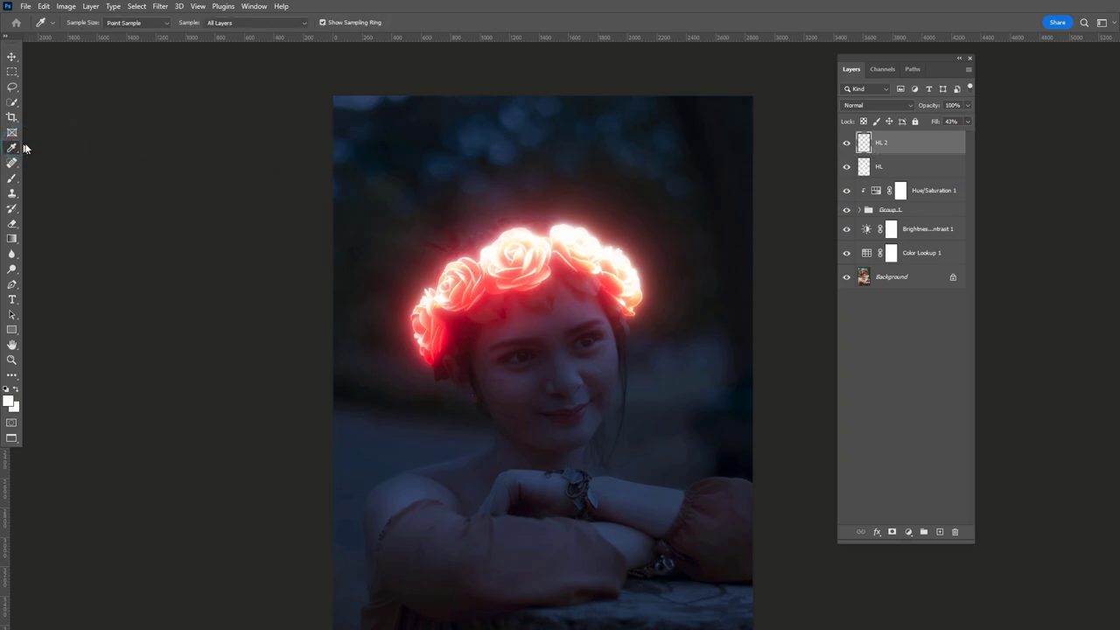
pyautogui.click(492, 258)
pyautogui.click(860, 106)
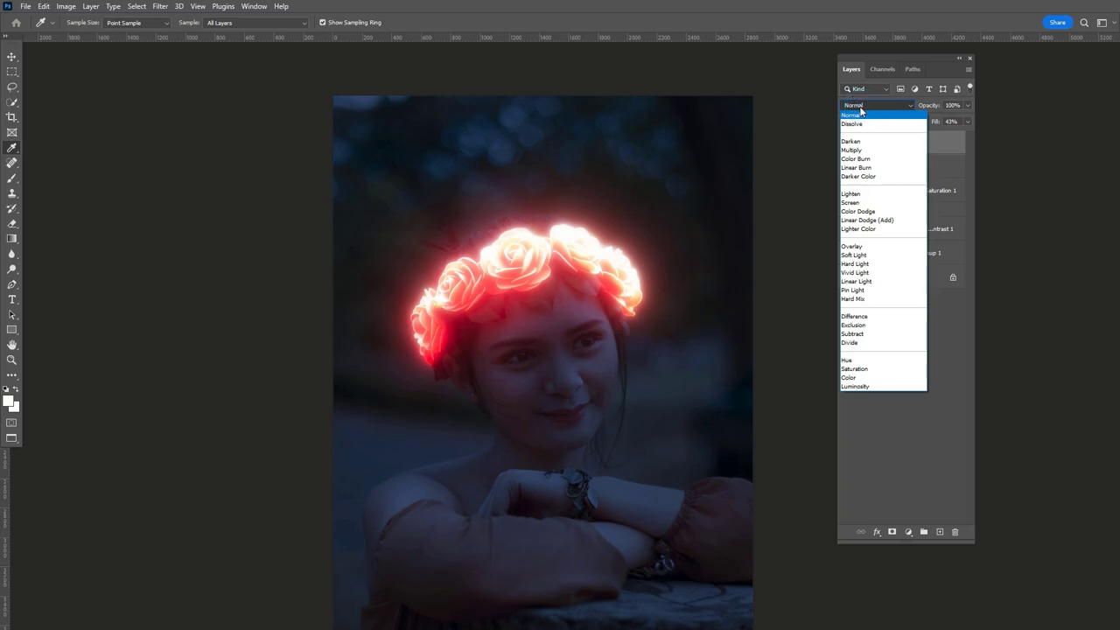
pyautogui.click(871, 212)
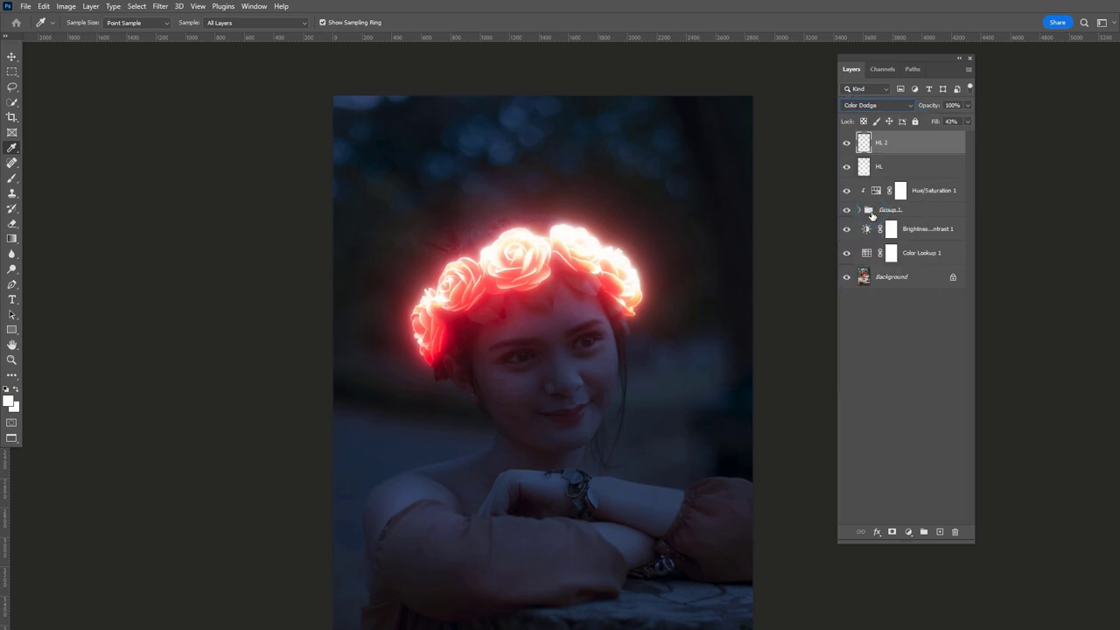
pyautogui.click(12, 178)
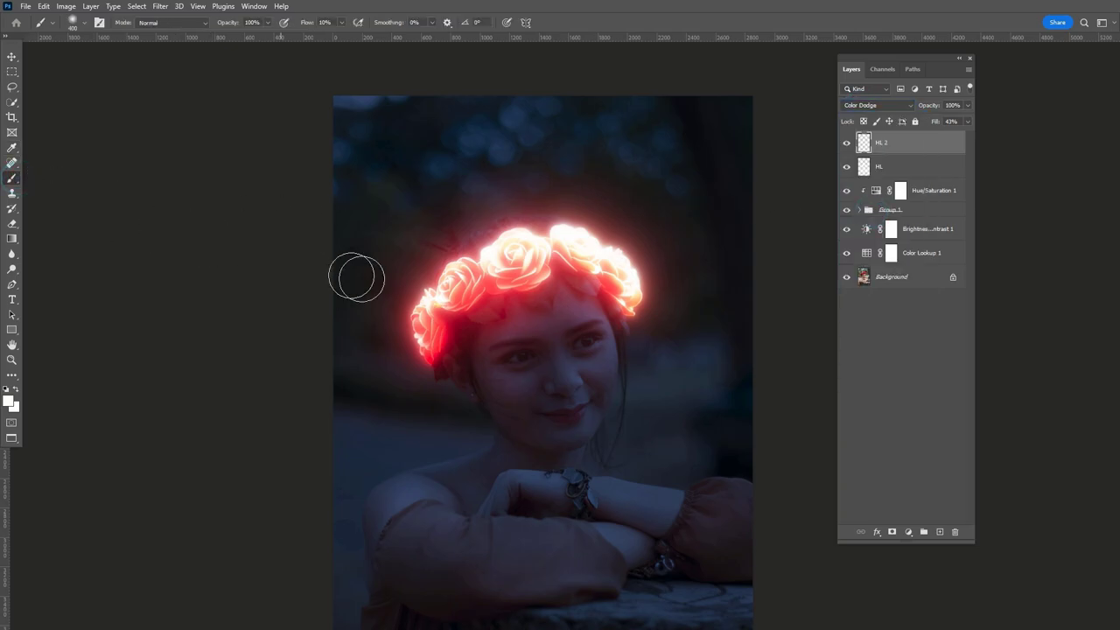
pyautogui.moveTo(550, 302)
pyautogui.mouseDown()
pyautogui.moveTo(592, 387)
pyautogui.moveTo(513, 463)
pyautogui.moveTo(473, 552)
pyautogui.moveTo(741, 507)
pyautogui.mouseUp()
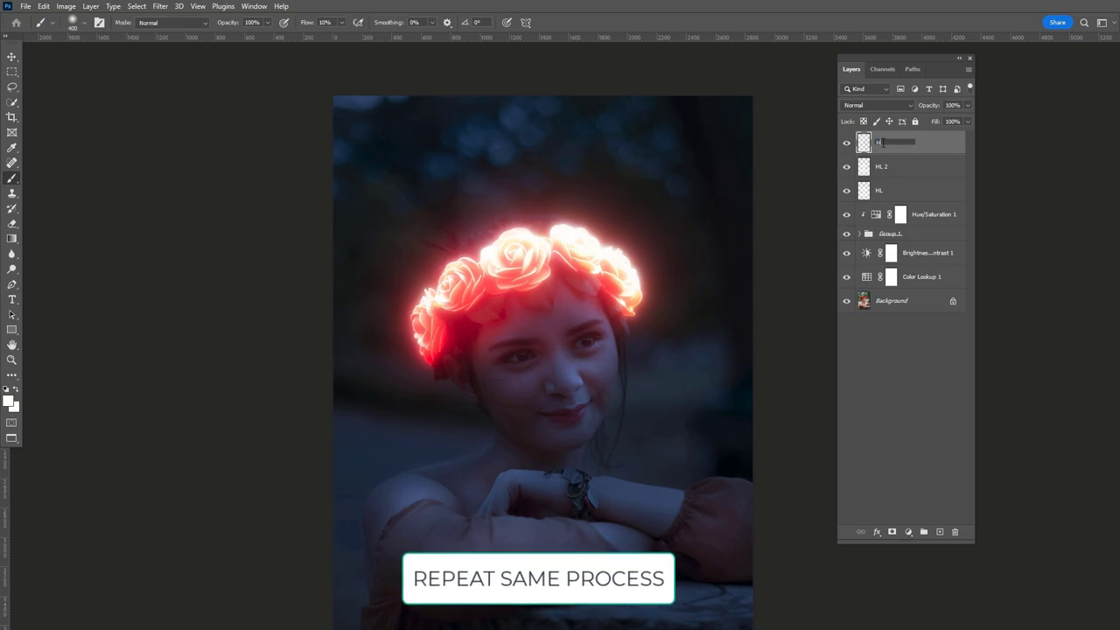
# Set HL 3 to 45% fill with Color Dodge blending
pyautogui.click(967, 122)
pyautogui.moveTo(966, 133); pyautogui.dragTo(935, 133)
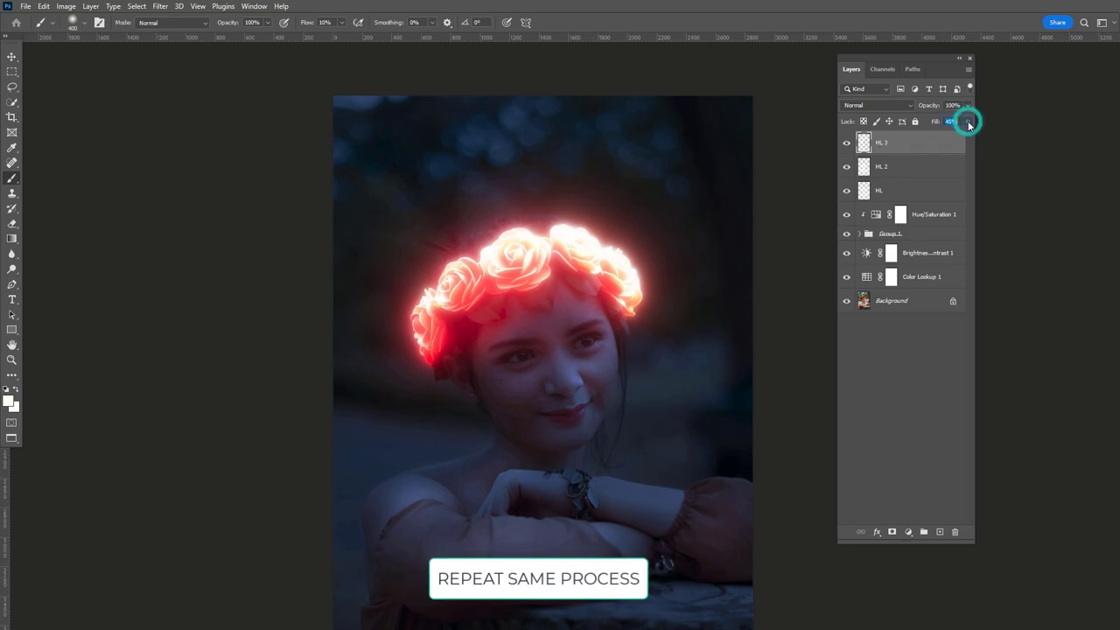
pyautogui.press('i')
pyautogui.click(858, 105)
pyautogui.click(862, 206)
# Brush highlights over the face, nose and chin, then stamp all visible layers into Layer 1
pyautogui.press('b')
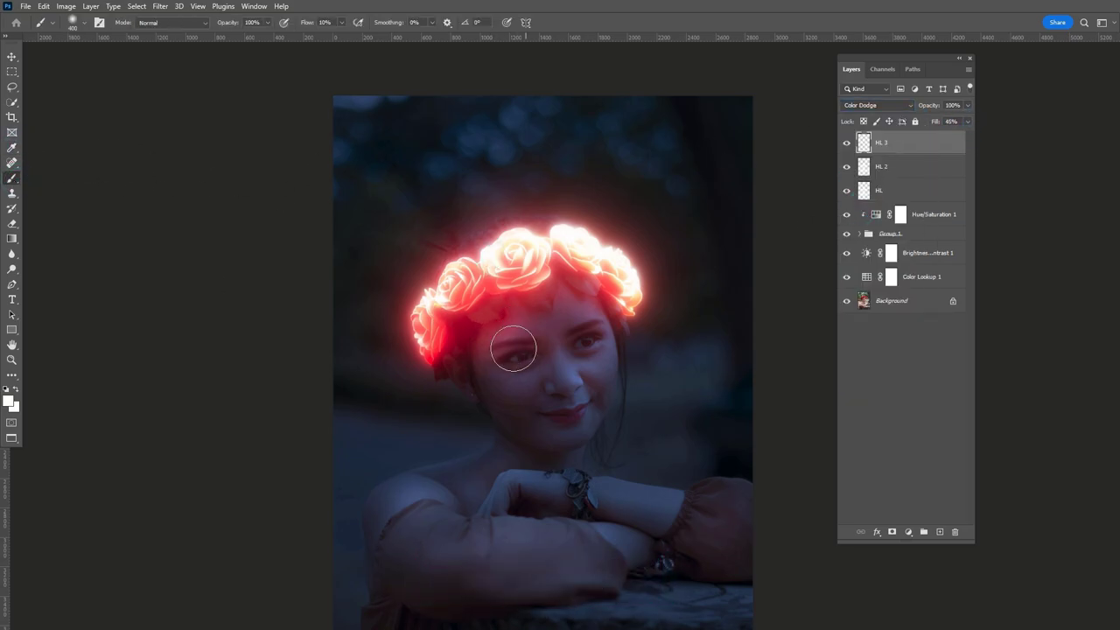
pyautogui.moveTo(513, 342)
pyautogui.mouseDown()
pyautogui.moveTo(568, 315)
pyautogui.moveTo(544, 458)
pyautogui.moveTo(385, 569)
pyautogui.moveTo(480, 575)
pyautogui.moveTo(705, 512)
pyautogui.moveTo(577, 452)
pyautogui.mouseUp()
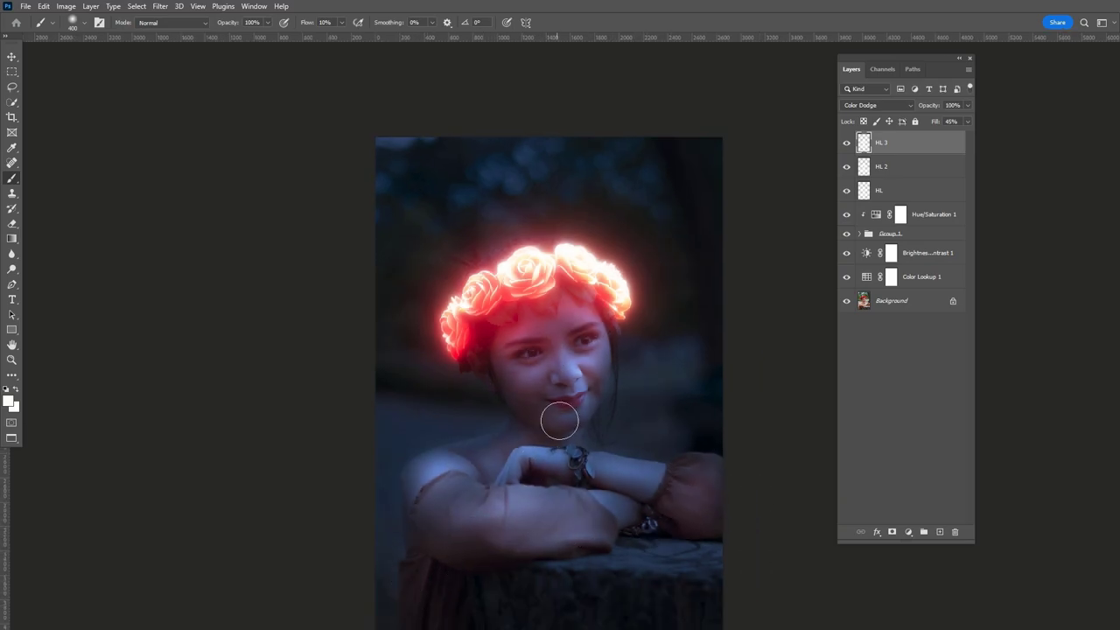
pyautogui.hotkey('ctrl', 'shift', 'alt', 'e')
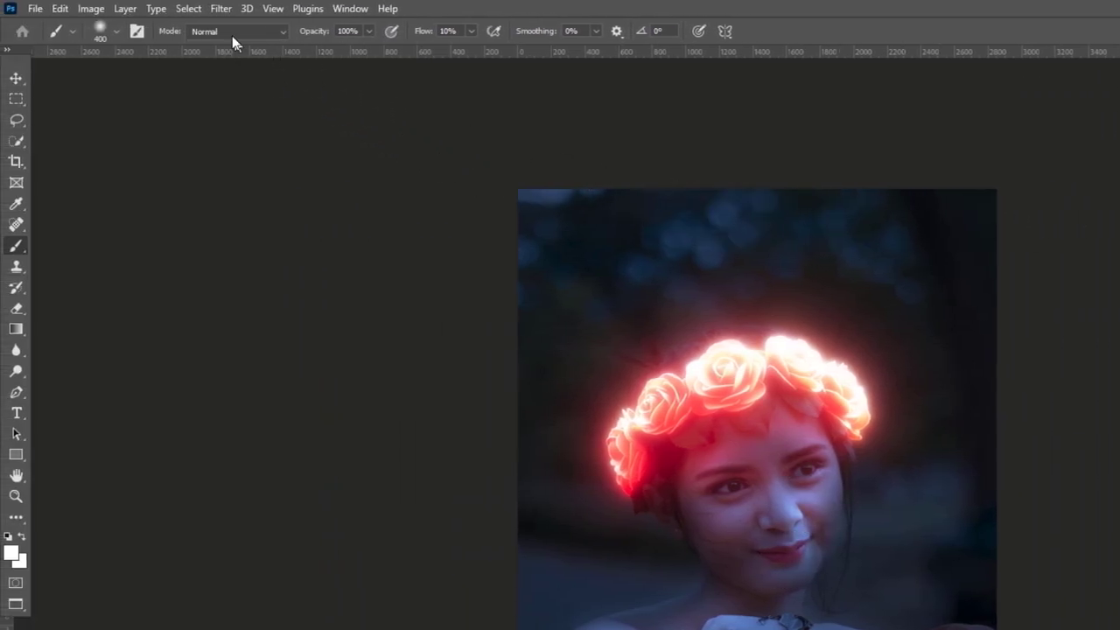
# Apply a Camera Raw grade to Layer 1: Temperature +21, Tint +40, Exposure −0.55, Blacks +4, more clarity
pyautogui.click(221, 9)
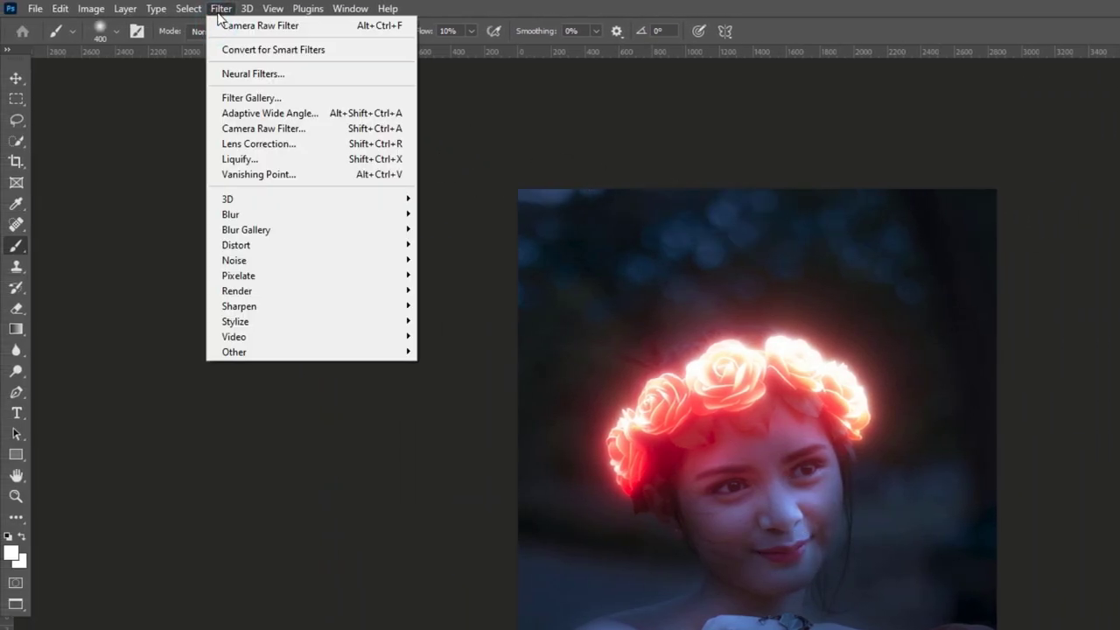
pyautogui.click(234, 128)
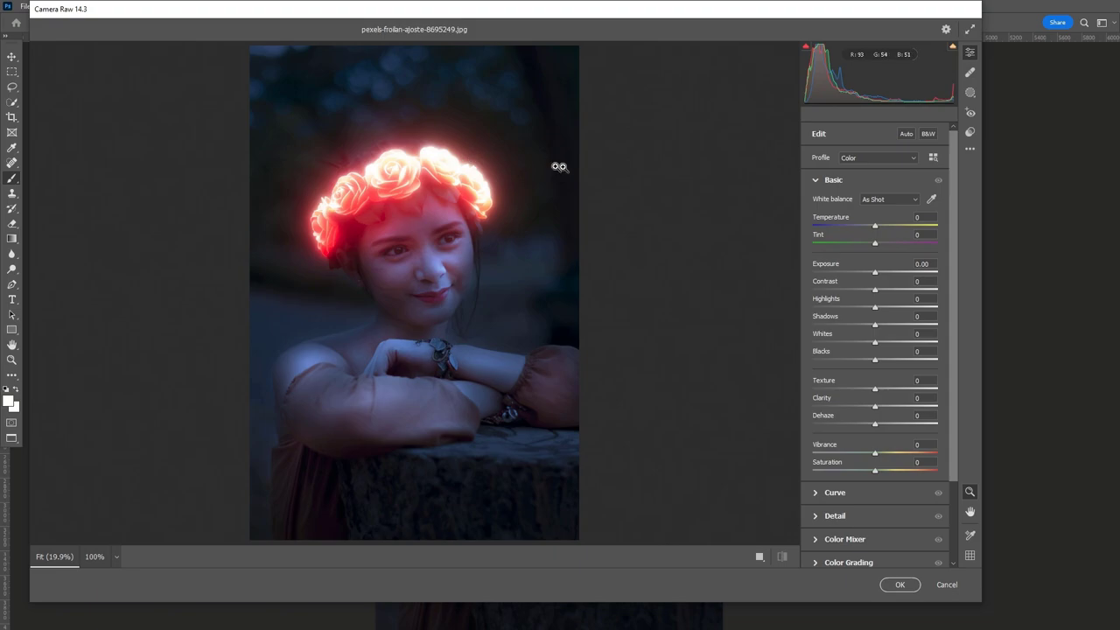
pyautogui.moveTo(877, 225)
pyautogui.mouseDown()
pyautogui.moveTo(899, 243)
pyautogui.moveTo(868, 272)
pyautogui.moveTo(885, 290)
pyautogui.moveTo(844, 325)
pyautogui.mouseUp()
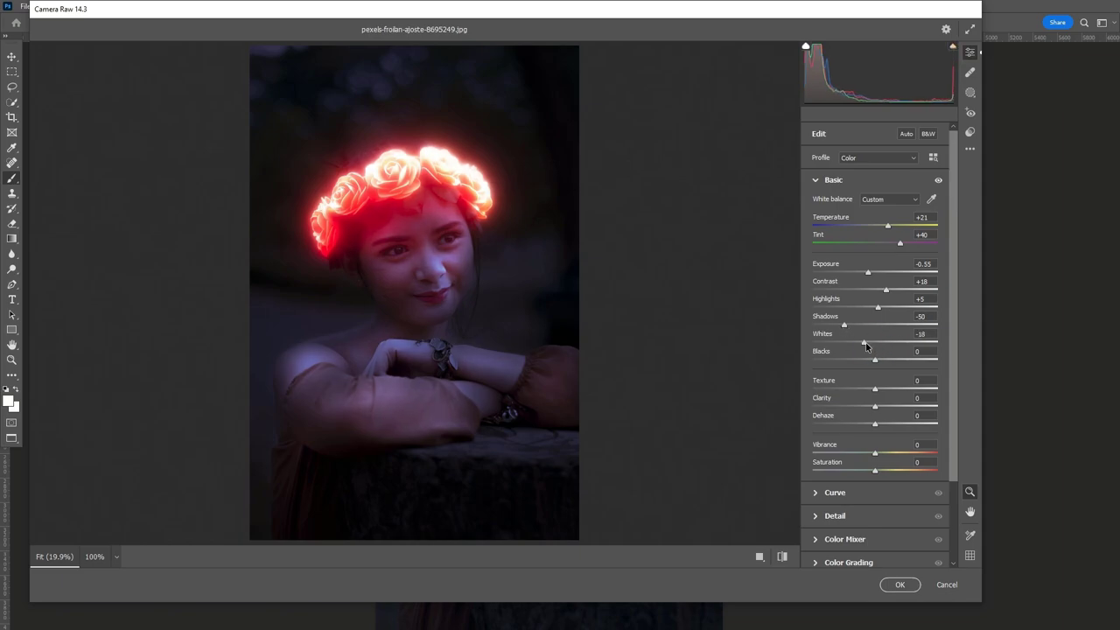
pyautogui.moveTo(875, 360); pyautogui.dragTo(877, 359)
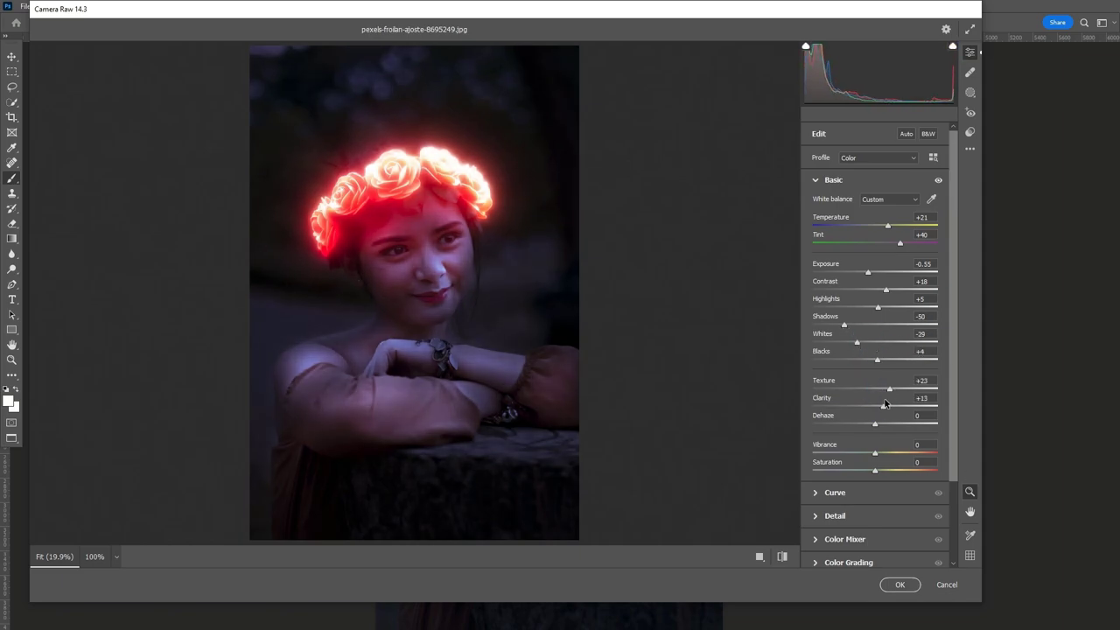
pyautogui.moveTo(875, 406); pyautogui.dragTo(880, 425)
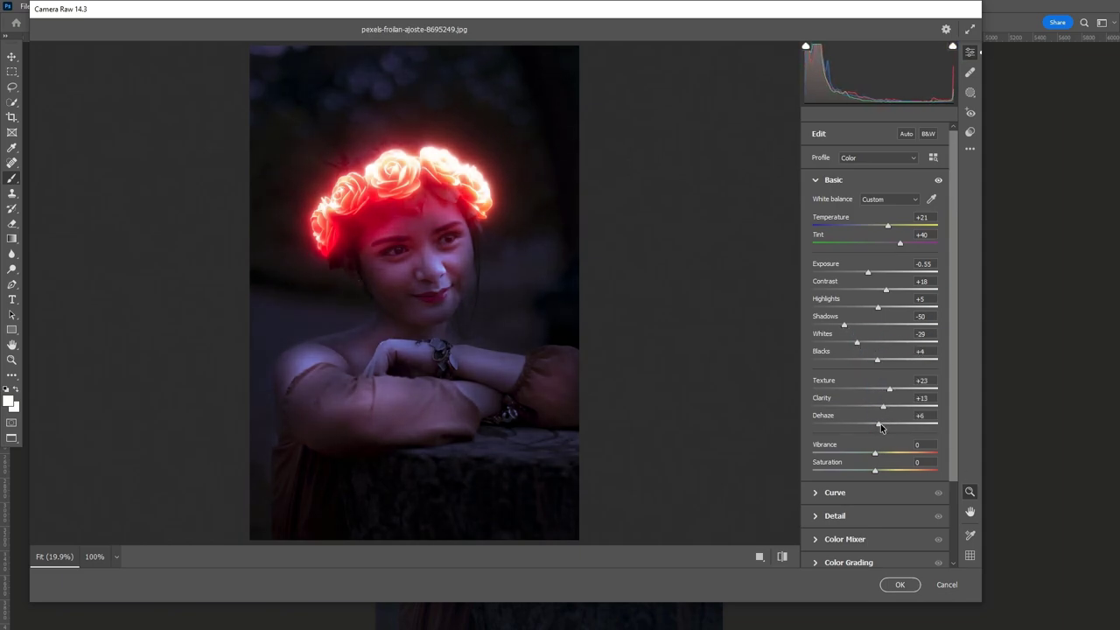
pyautogui.click(895, 584)
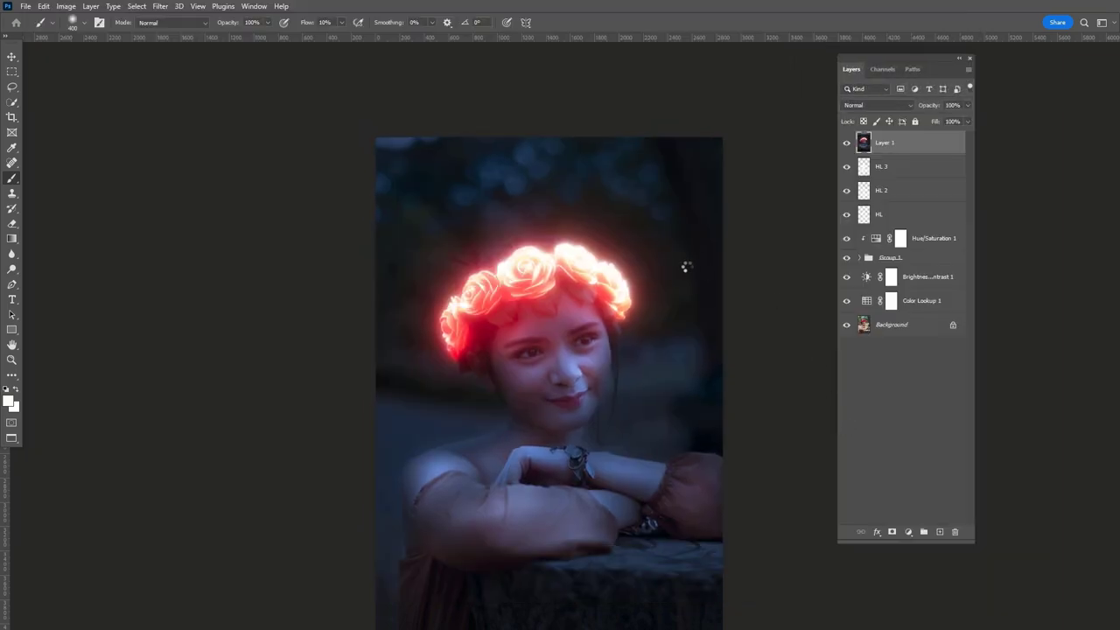
# Add an empty Layer 2 above Layer 1 for sparkles
pyautogui.scroll(-1, 622, 438)
pyautogui.keyDown('alt'); pyautogui.scroll(1, 633, 425); pyautogui.keyUp('alt')
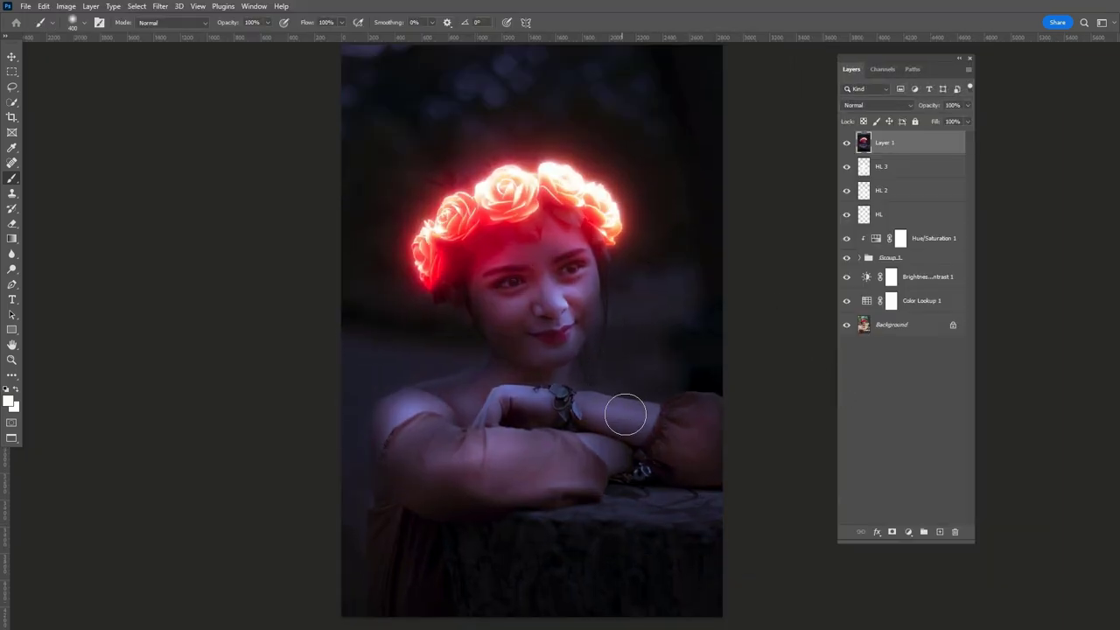
pyautogui.click(939, 532)
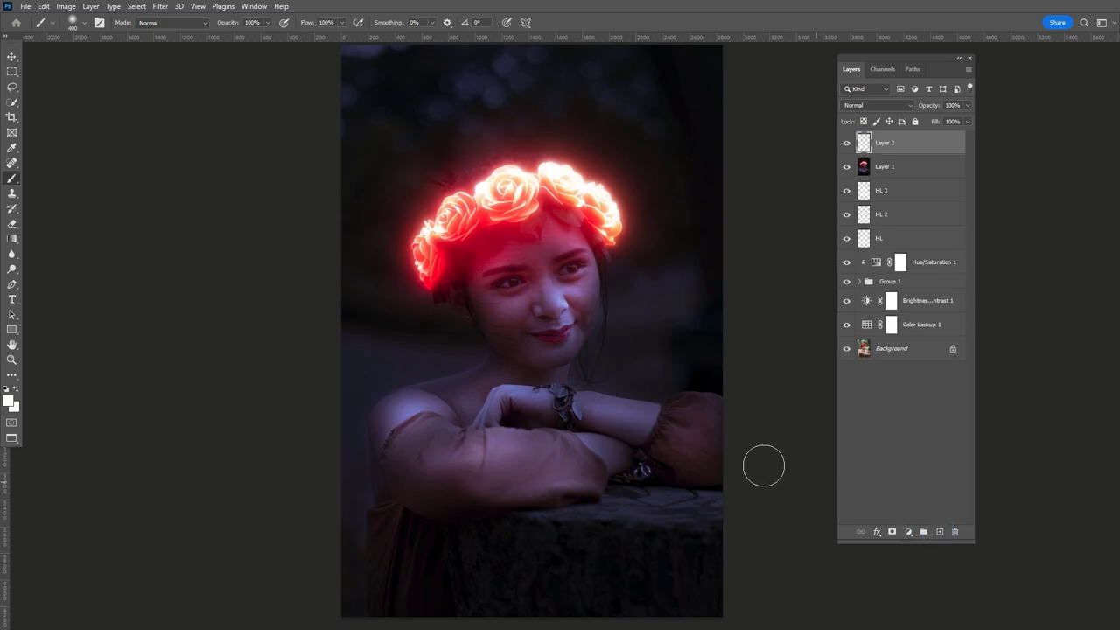
# Switch to the Kyle's Spatter Brushes - Pressure Control brush at 160 px size
pyautogui.rightClick(398, 185)
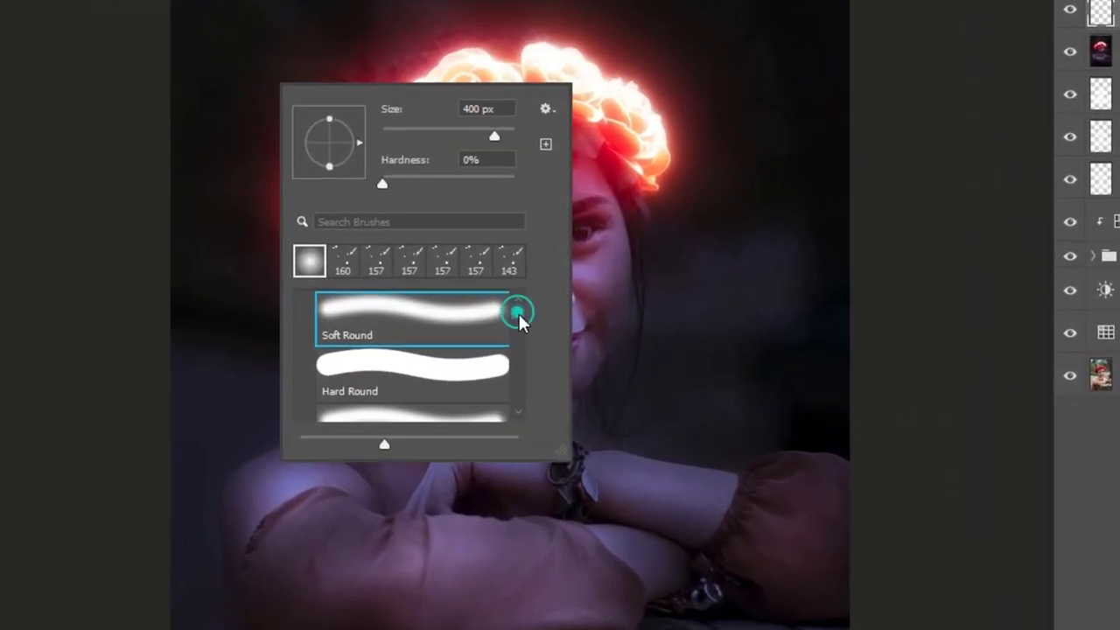
pyautogui.moveTo(536, 312)
pyautogui.mouseDown()
pyautogui.moveTo(535, 338)
pyautogui.moveTo(501, 386)
pyautogui.mouseUp()
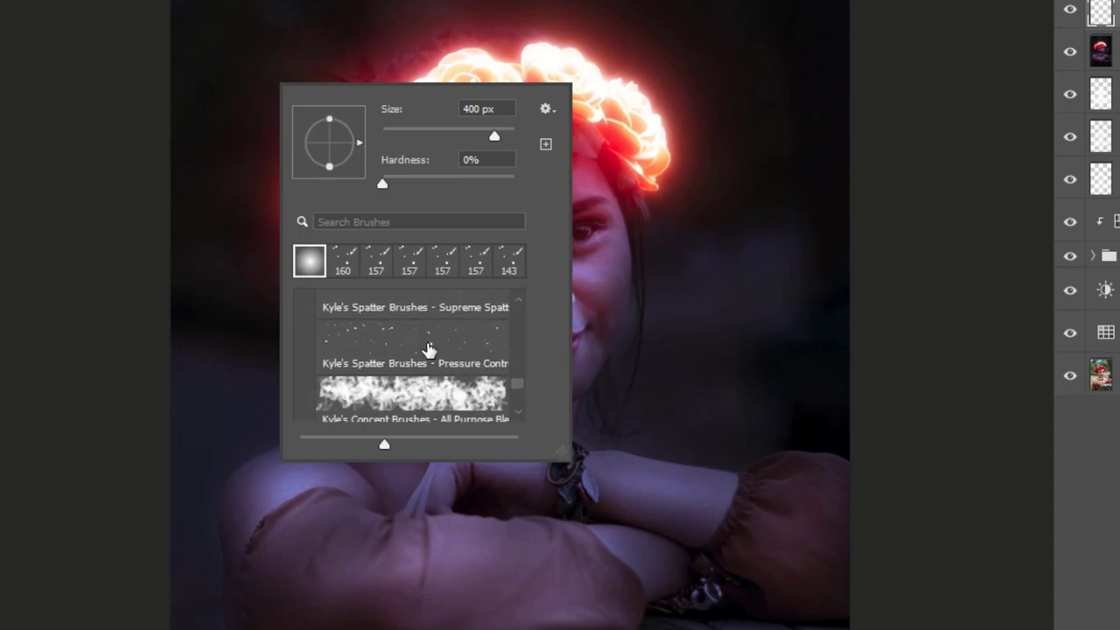
pyautogui.click(425, 348)
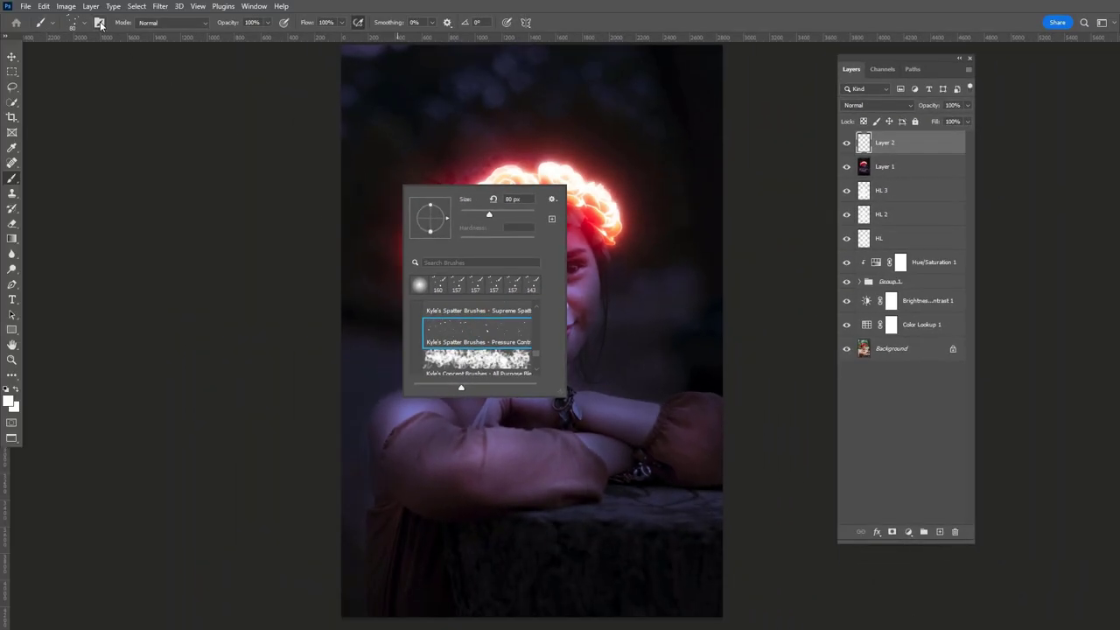
pyautogui.click(100, 23)
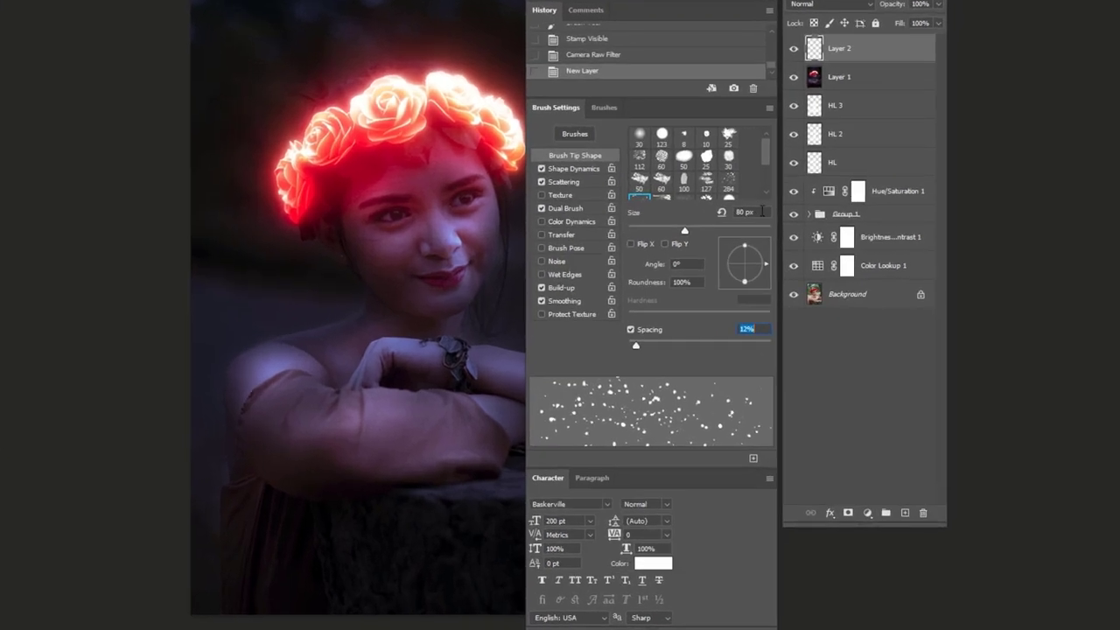
pyautogui.click(803, 279)
pyautogui.write('160')
pyautogui.write('18')
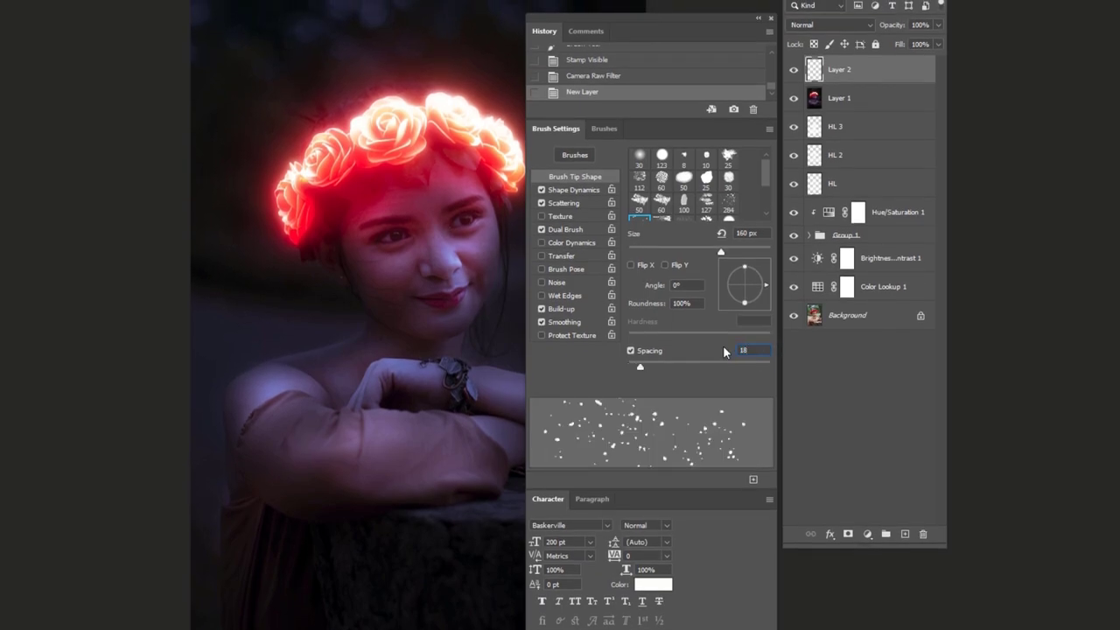
# Paint white sparkle particles around the glowing rose crown on Layer 2
pyautogui.click(771, 18)
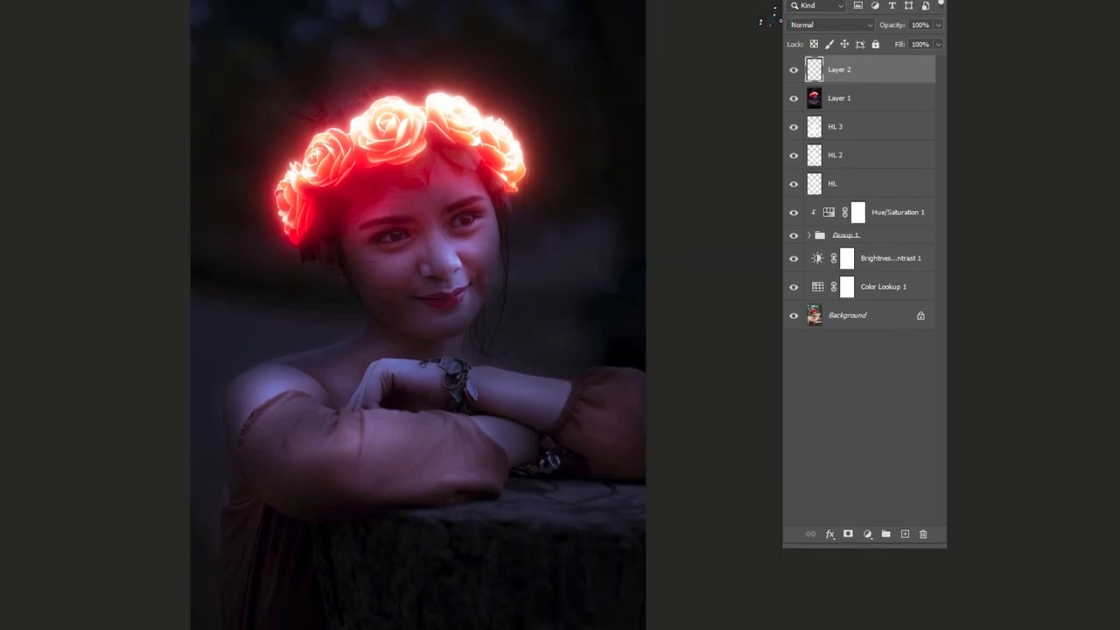
pyautogui.moveTo(265, 233); pyautogui.dragTo(267, 232)
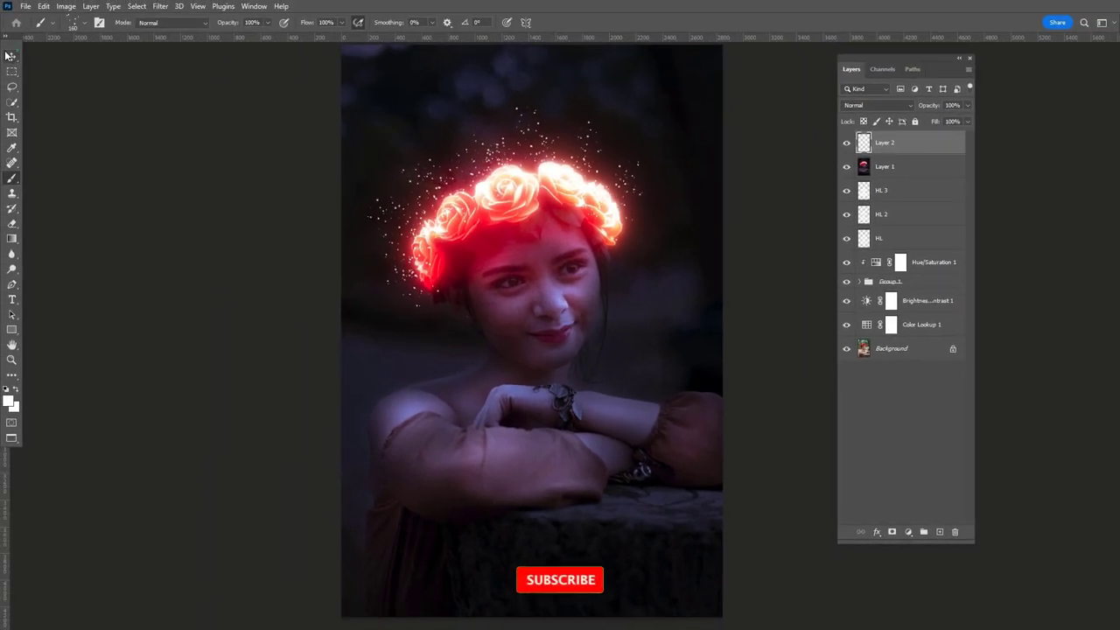
pyautogui.click(10, 56)
pyautogui.scroll(2, 550, 138)
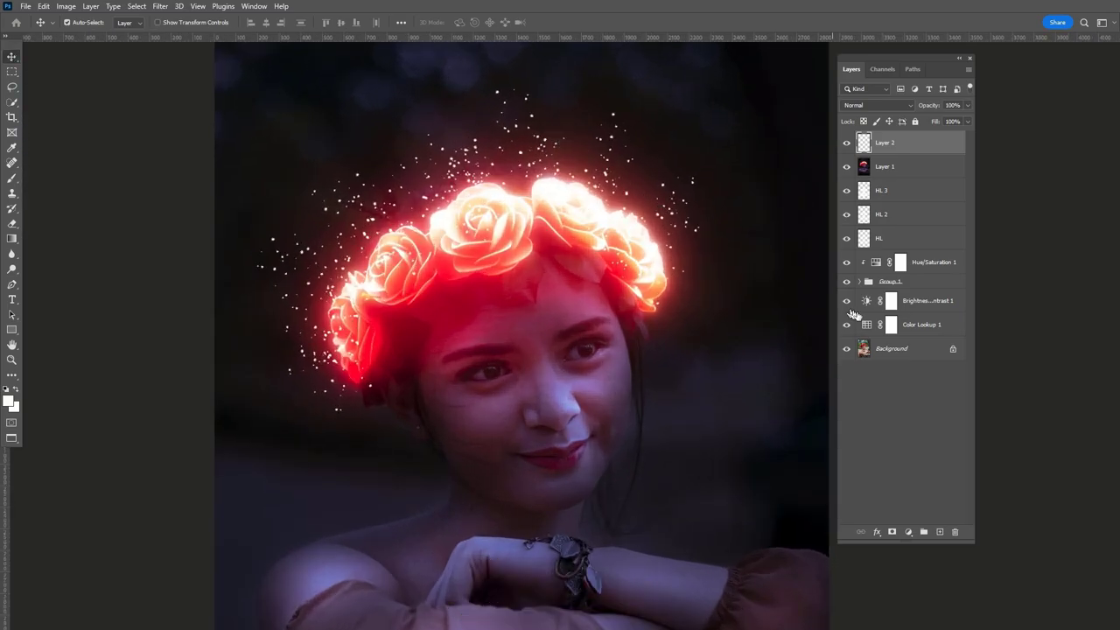
# Group Layer 2 through Color Lookup 1 into Group 2, then toggle its visibility to compare
pyautogui.keyDown('shift'); pyautogui.click(919, 325); pyautogui.keyUp('shift')
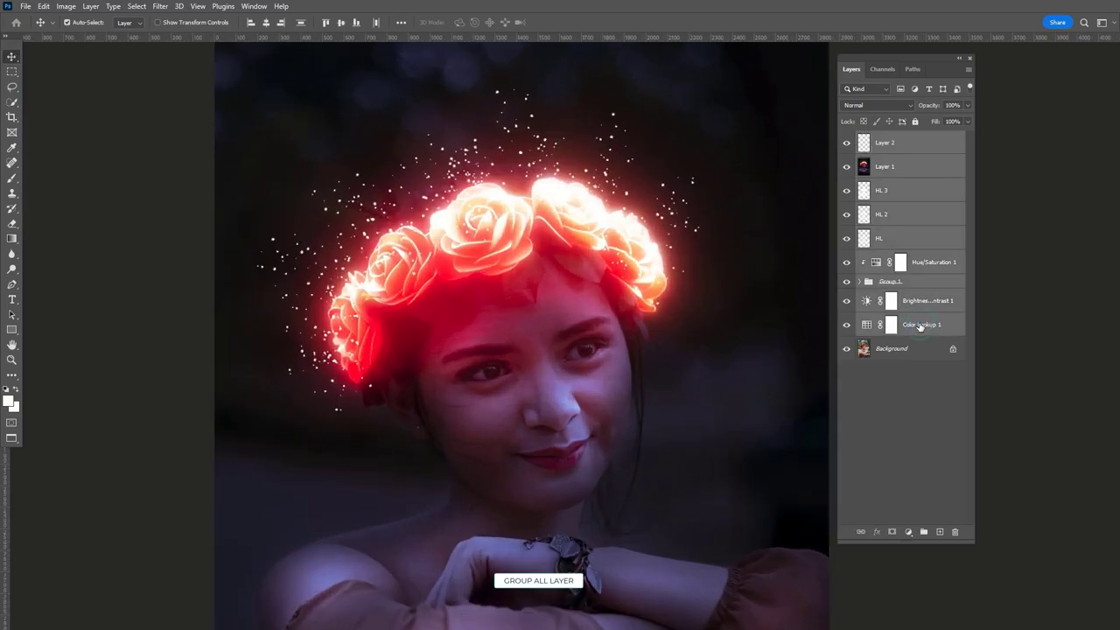
pyautogui.click(923, 531)
pyautogui.click(846, 138)
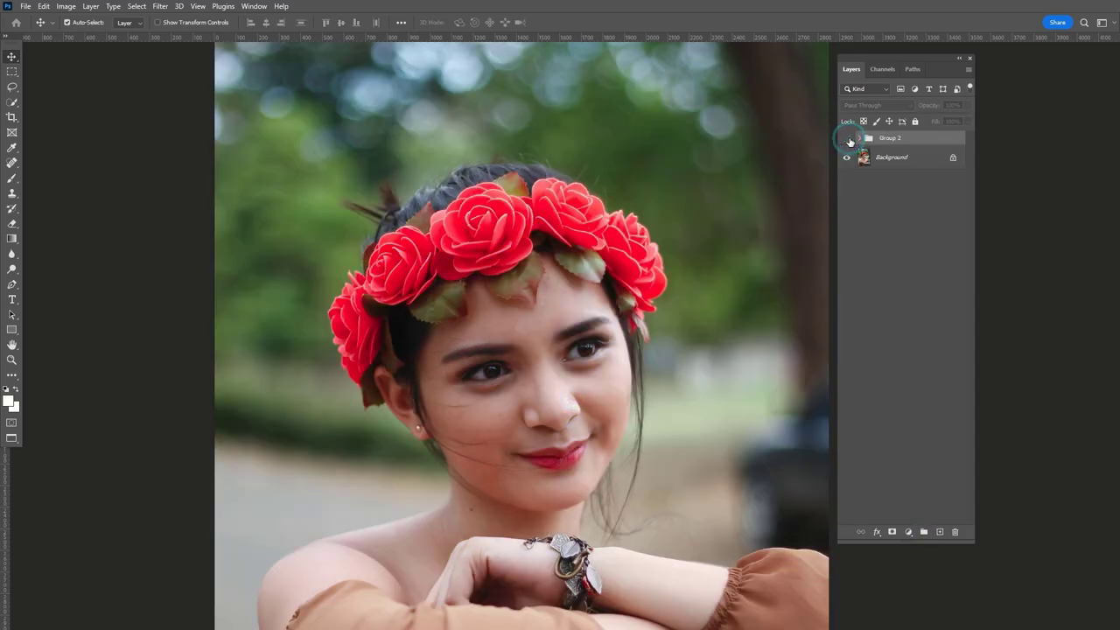
pyautogui.click(847, 138)
pyautogui.click(846, 138)
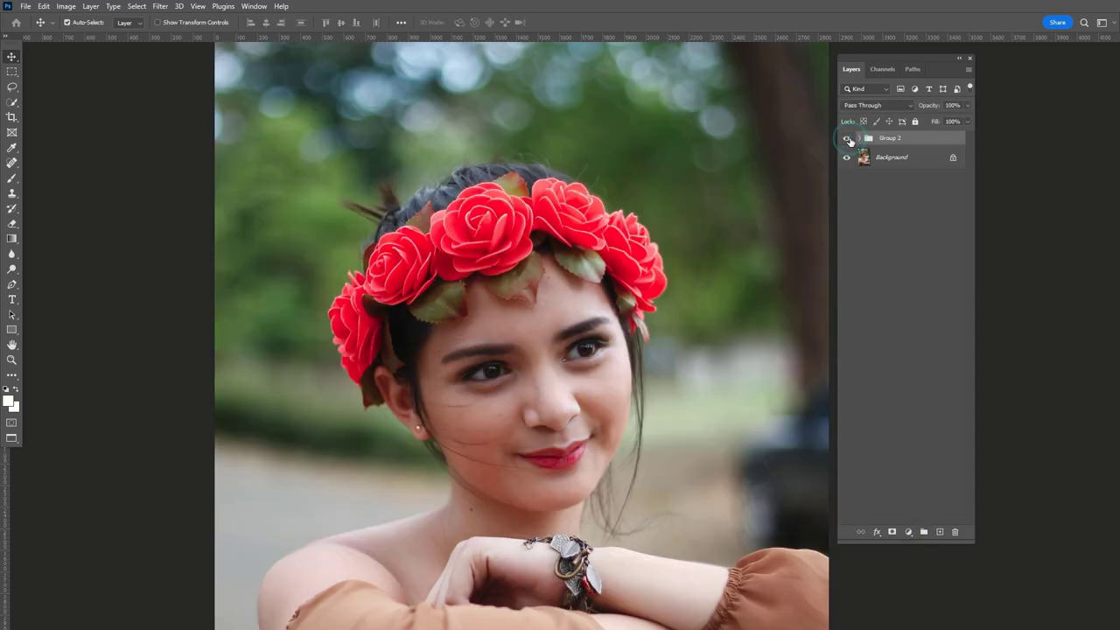